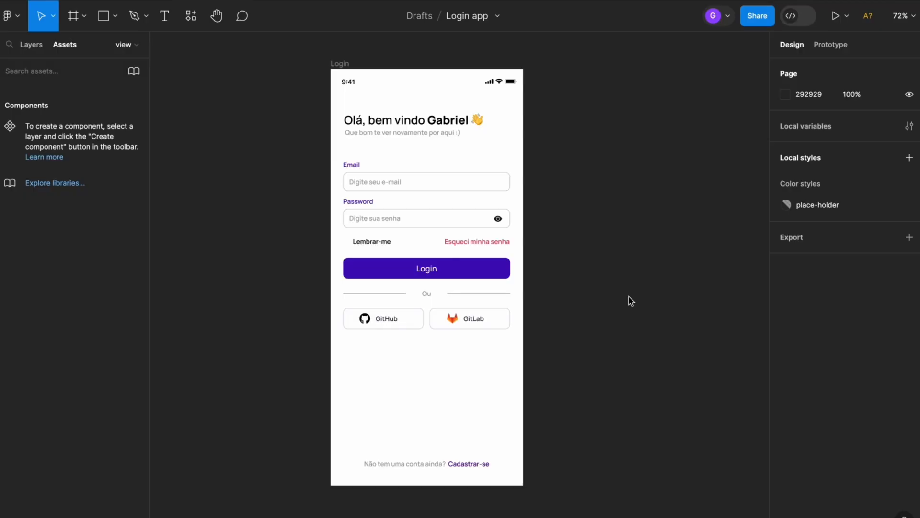
Open the Iconify plugin and search its icons for "correct".
left_click(191, 16)
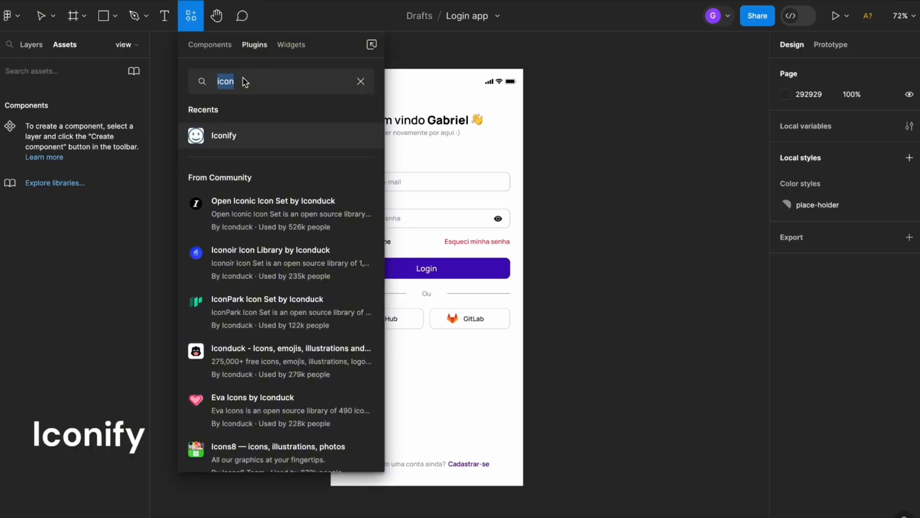
left_click(224, 136)
left_click_drag(312, 158, 243, 144)
key("BackSpace")
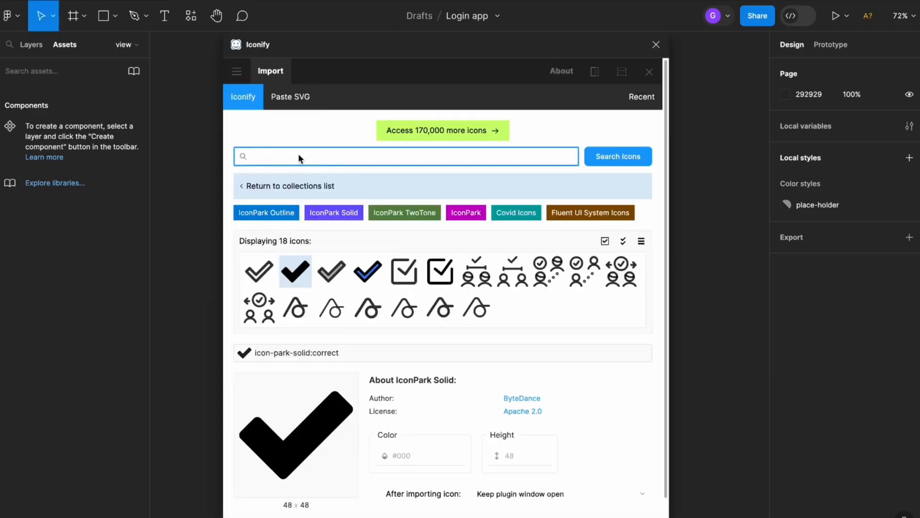
type("correct")
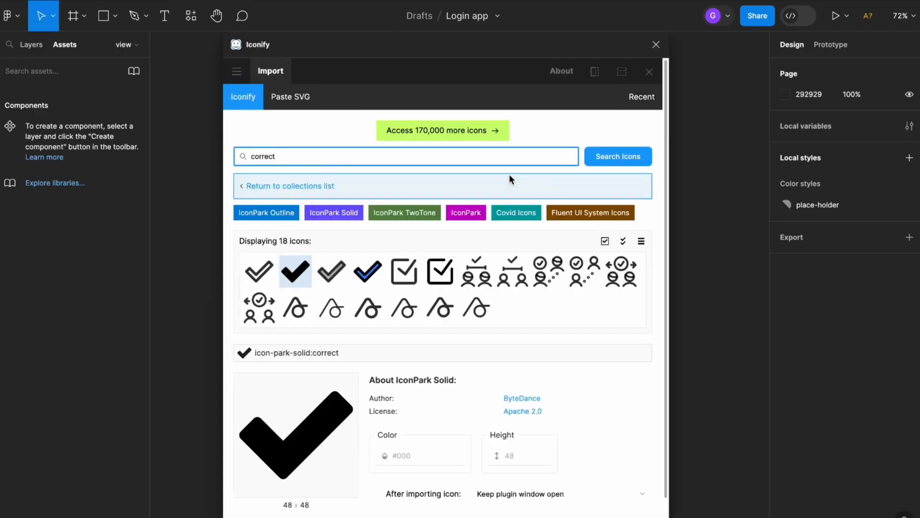
left_click(598, 158)
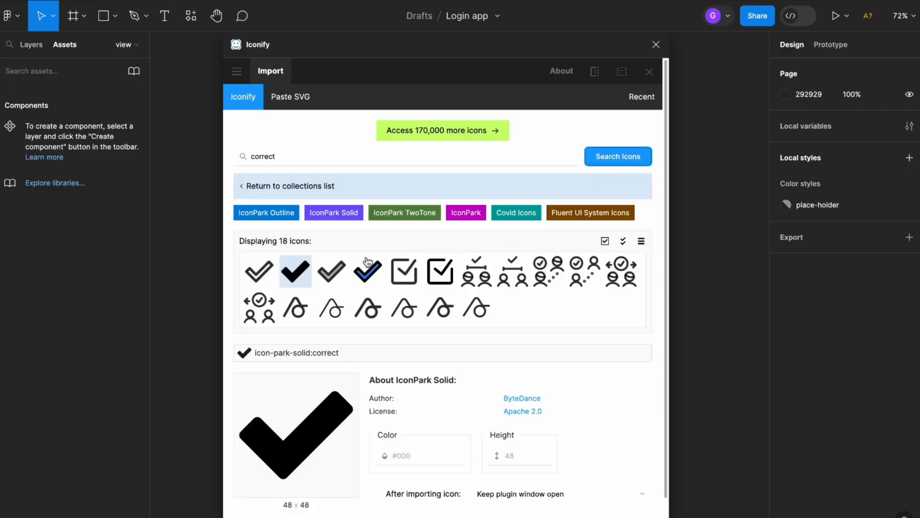
Import the icon-park-solid:correct icon into the design and close the plugin window.
scroll(350, 266, "down", 1)
left_click(431, 430)
left_click(456, 502)
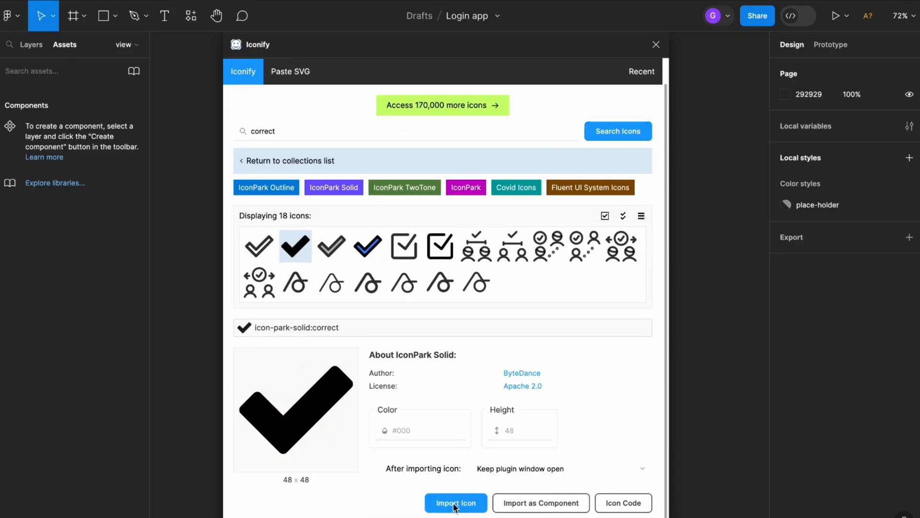
left_click(656, 45)
Move the imported check icon to the empty area of the Login frame above the "Não tem uma conta ainda?" text.
left_click(554, 287)
scroll(555, 287, "up", 3)
scroll(600, 181, "down", 2)
left_click_drag(549, 155, 358, 348)
scroll(486, 217, "down", 3)
left_click(321, 256)
scroll(321, 256, "up", 3)
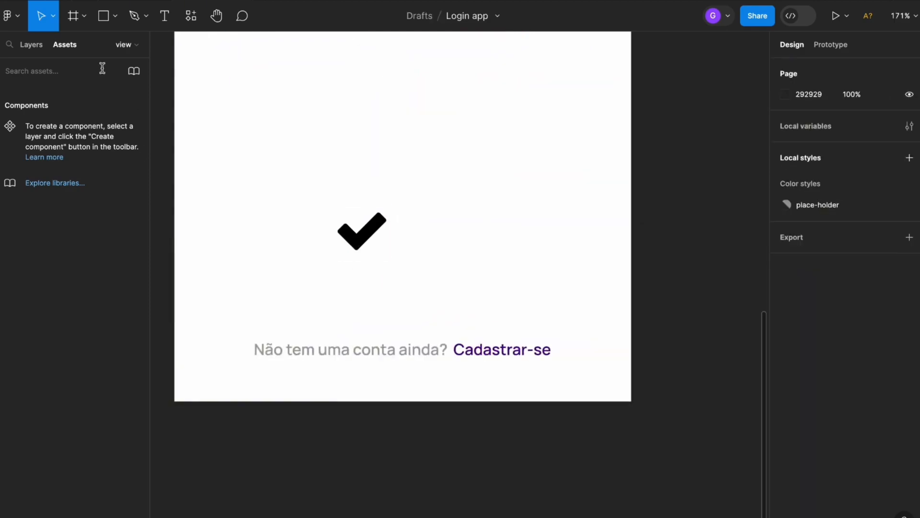
Ungroup the icon-park-solid:correct frame so the check vector sits directly in the Login frame.
left_click(31, 44)
left_click(372, 234)
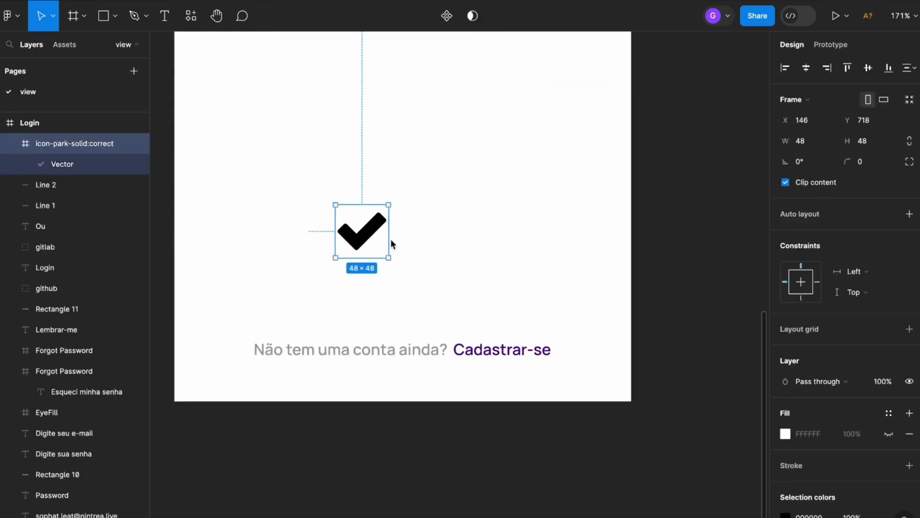
scroll(370, 238, "up", 5)
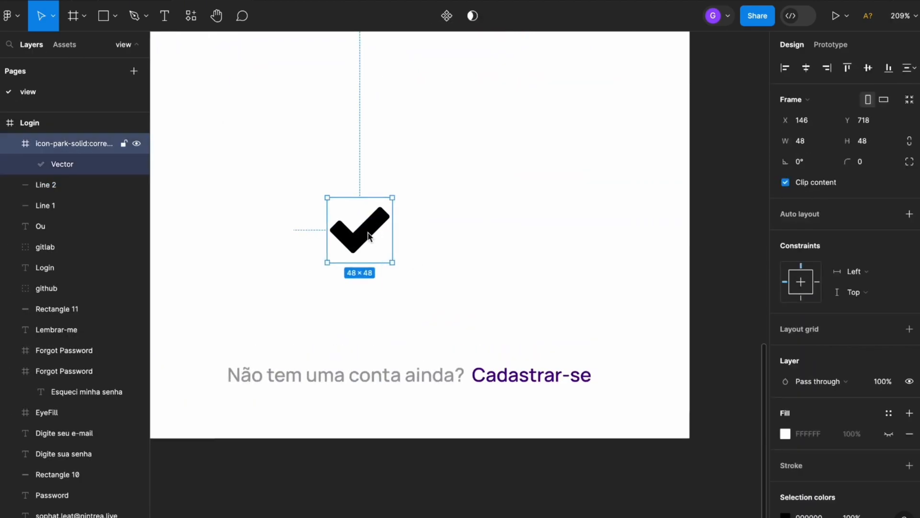
right_click(389, 311)
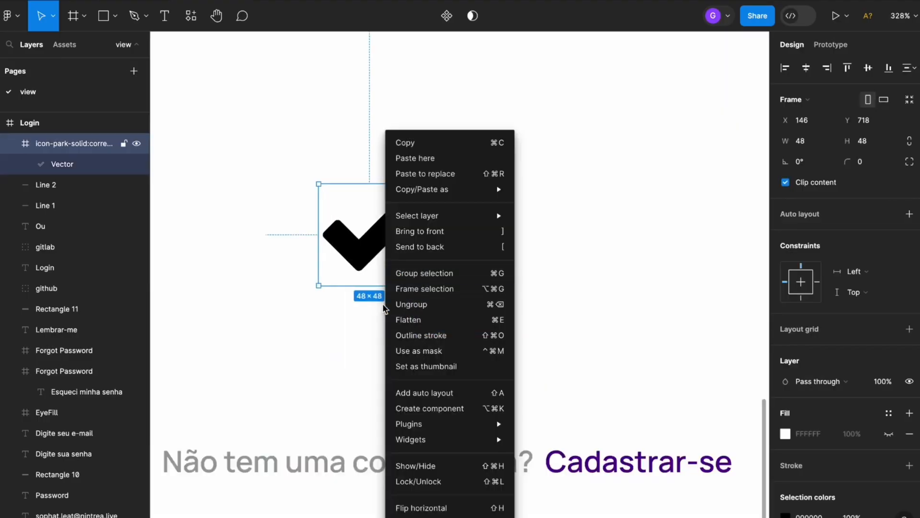
left_click(423, 304)
left_click(543, 255)
Move the check vector sideways to about X 228 and remove its stroke.
left_click_drag(386, 240, 534, 241)
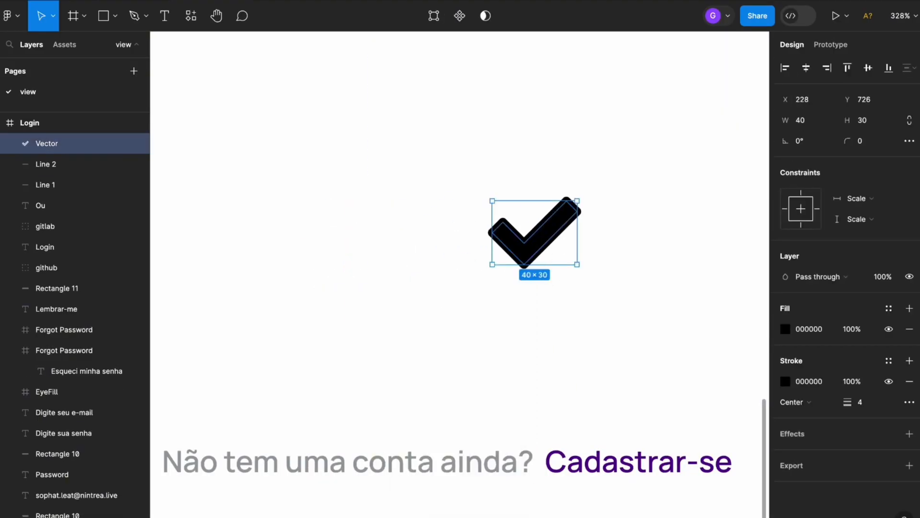
left_click(909, 381)
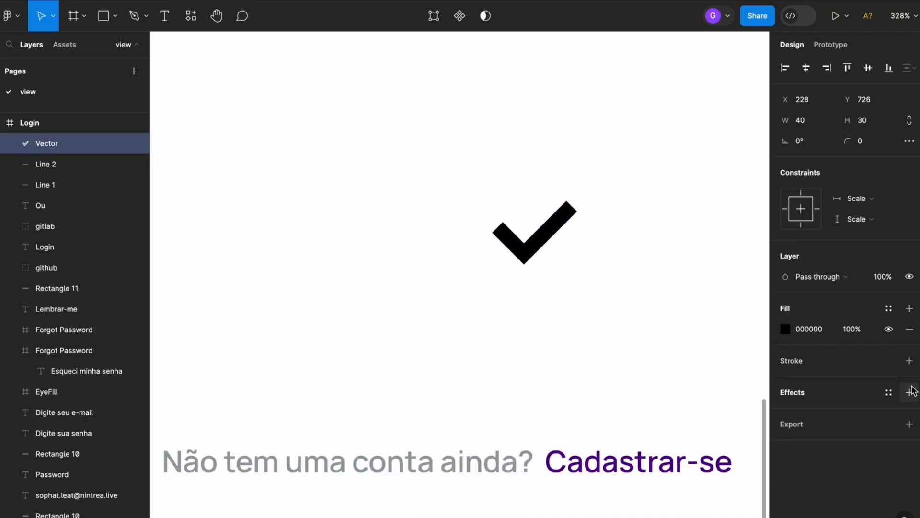
scroll(504, 254, "down", 5)
scroll(567, 244, "up", 3)
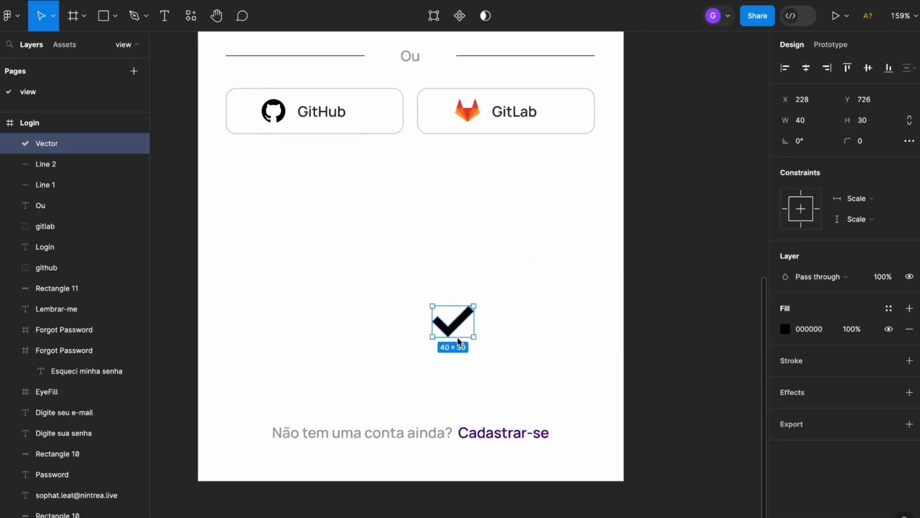
Set the check vector's width to 12 with proportions constrained, and move it below the GitHub button.
left_click(910, 122)
left_click(827, 123)
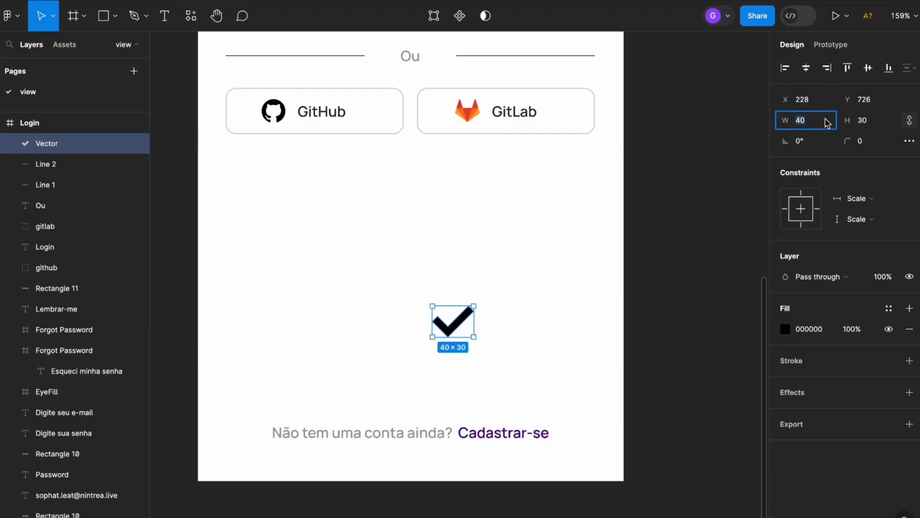
key("Return")
left_click(529, 295)
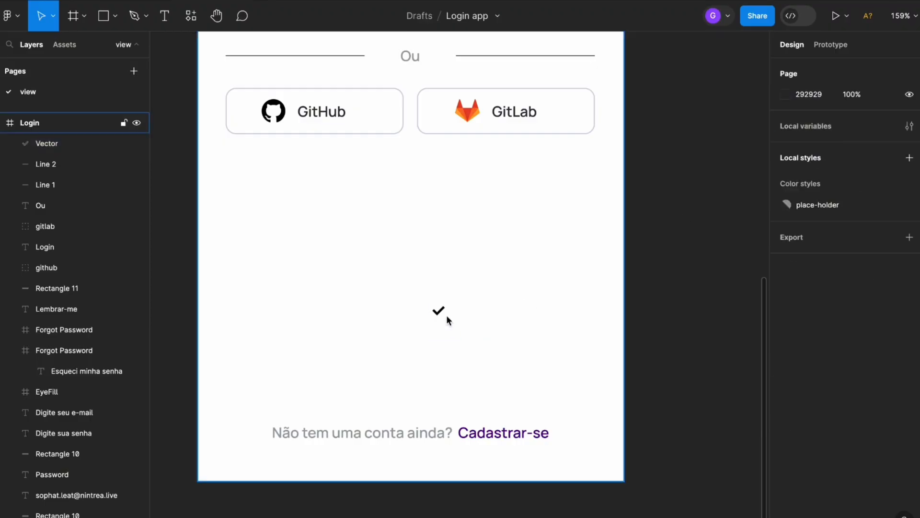
scroll(448, 324, "up", 2)
left_click_drag(468, 319, 341, 411)
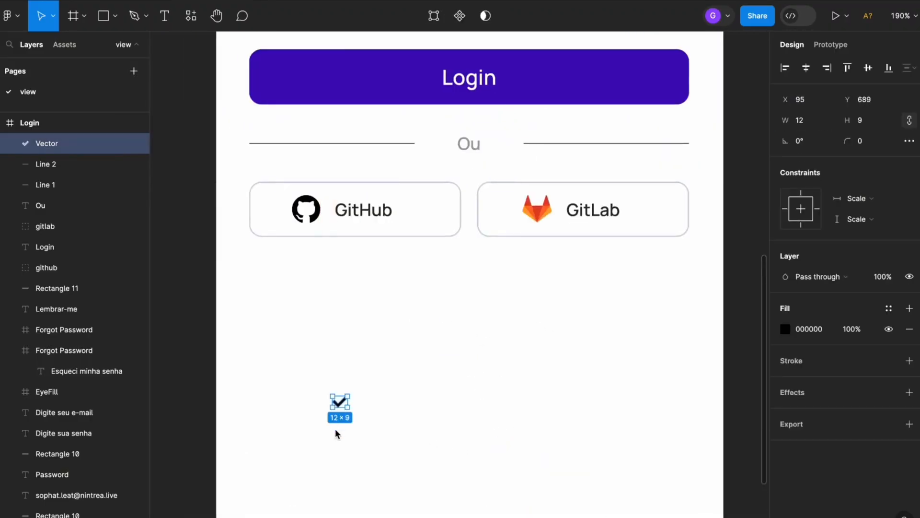
Wrap the check vector in an auto layout frame.
scroll(338, 431, "up", 5)
scroll(374, 312, "down", 1)
scroll(333, 223, "up", 2)
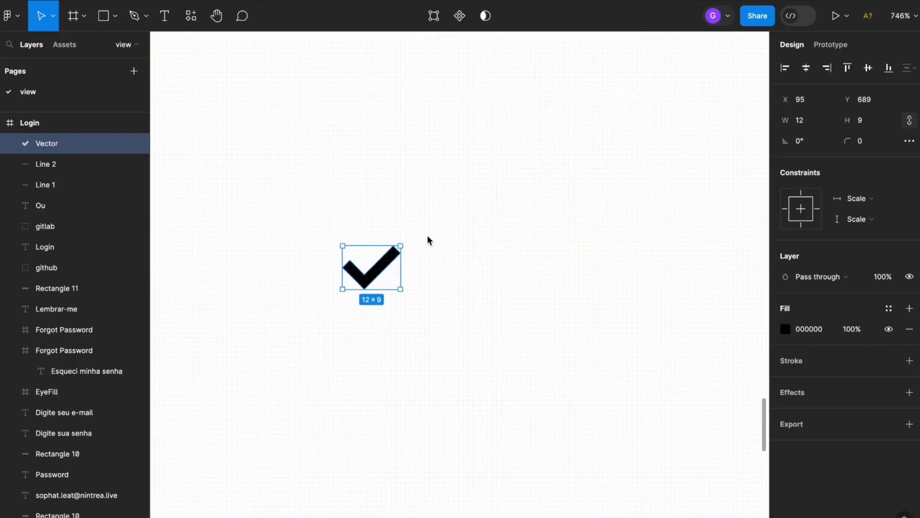
right_click(387, 269)
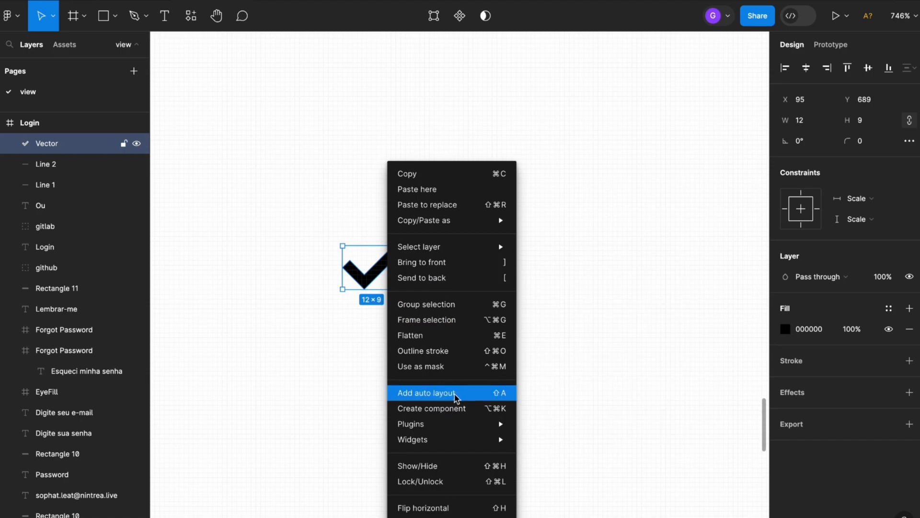
left_click(435, 396)
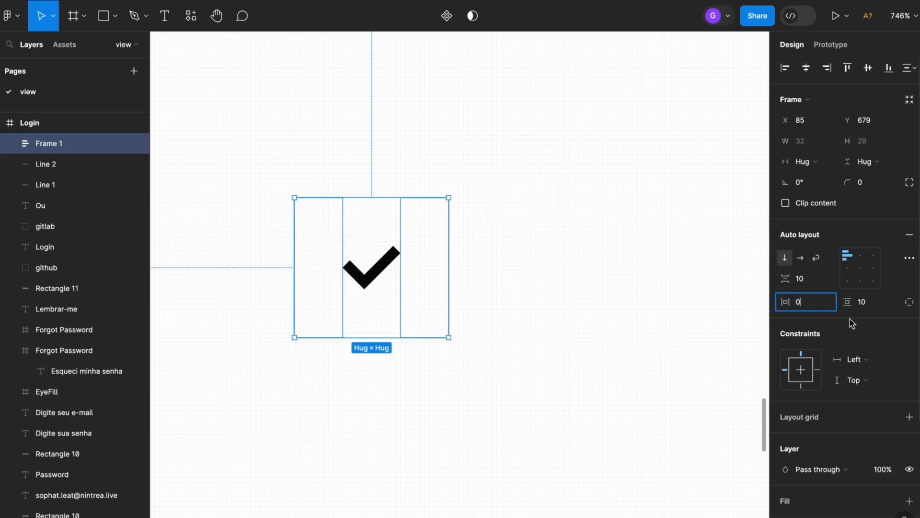
Set the auto layout frame's horizontal padding, vertical padding and item spacing to 0, and align its content to the centre.
type("0")
key("Tab")
type("0")
key("Tab")
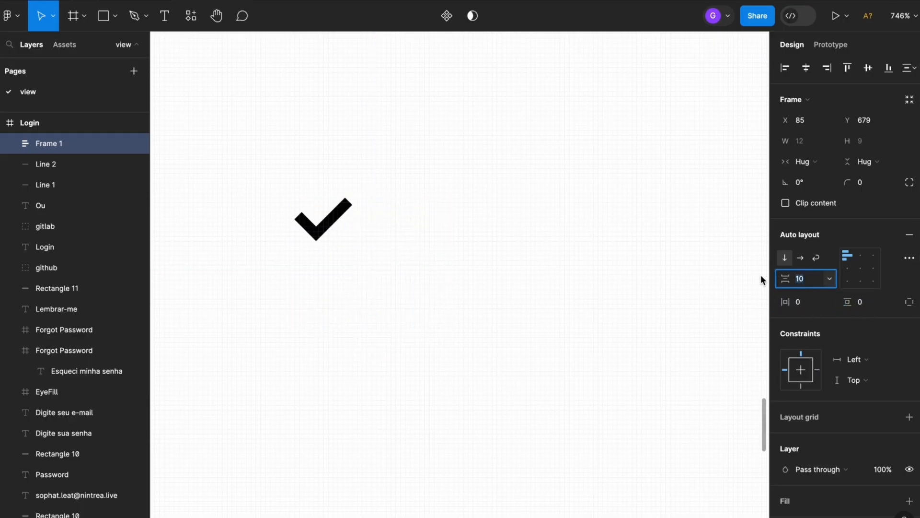
left_click(862, 270)
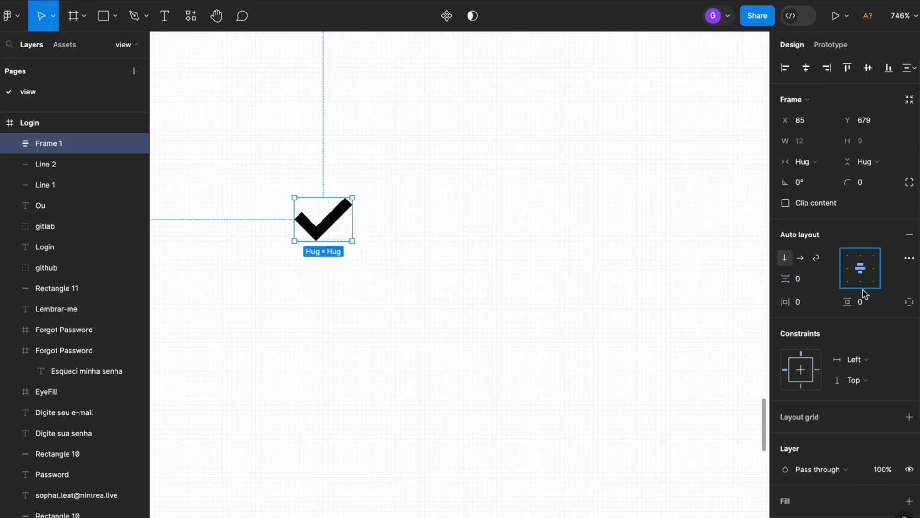
Set the check's frame to a fixed size of 15 × 15 with a corner radius of 2.
left_click(814, 146)
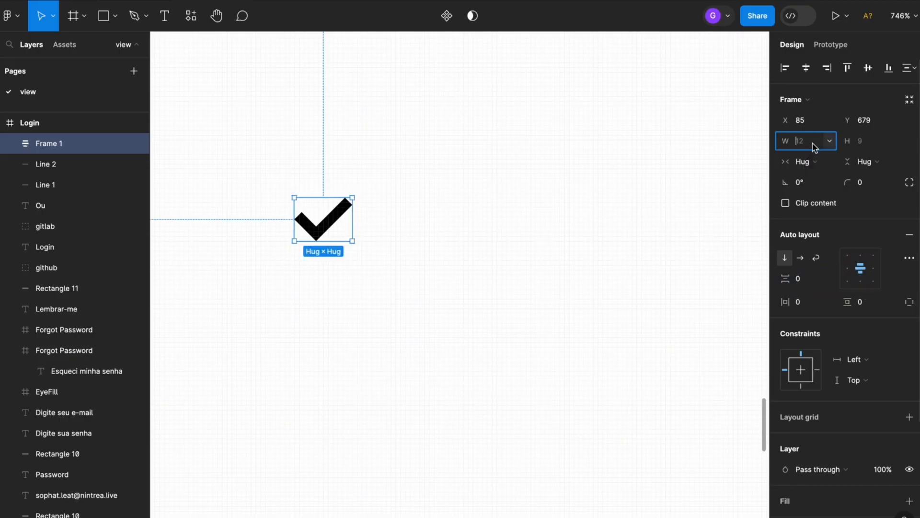
type("15")
key("Return")
left_click(877, 146)
type("15")
key("Return")
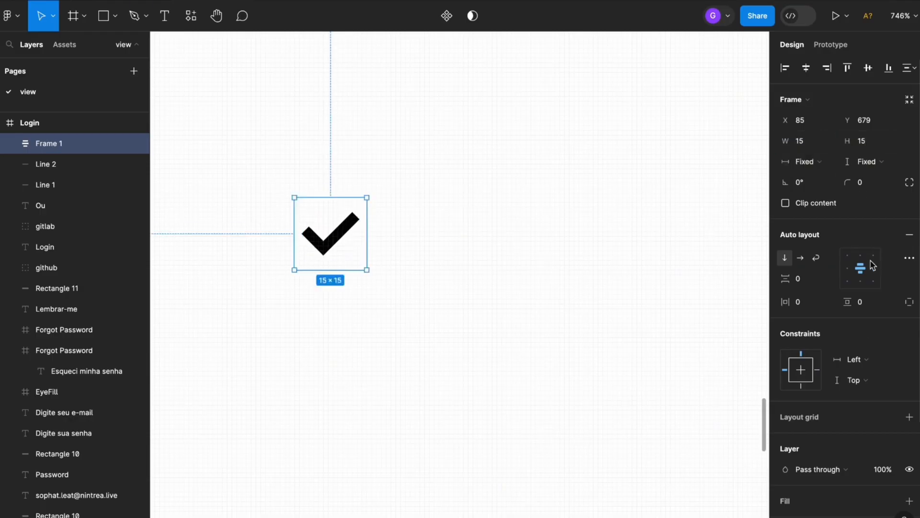
left_click(865, 188)
type("2")
key("Return")
Add a light pink FFC9C9 fill to the frame around the check.
scroll(795, 312, "down", 4)
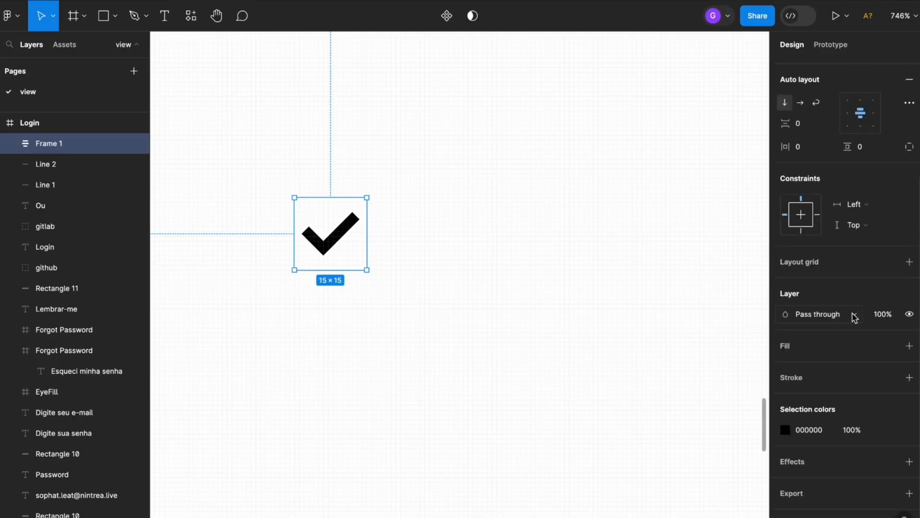
left_click(909, 345)
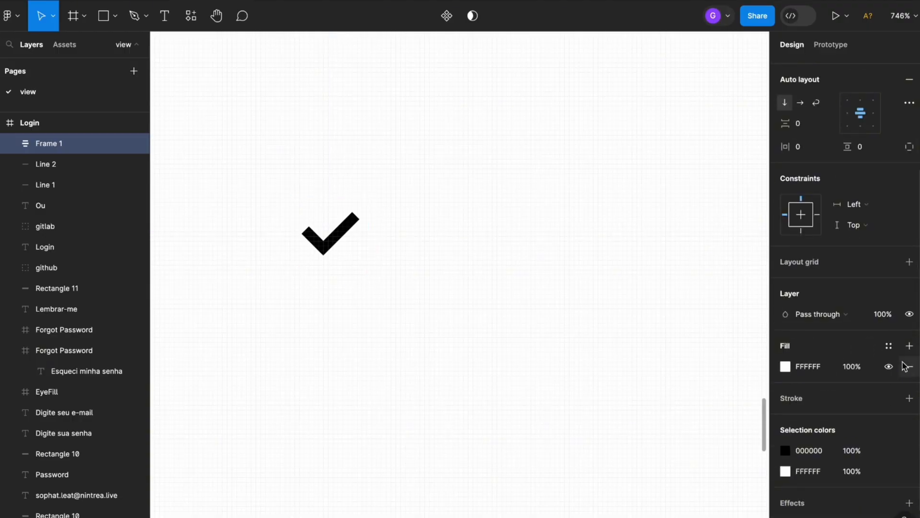
left_click(786, 366)
left_click_drag(637, 213, 650, 199)
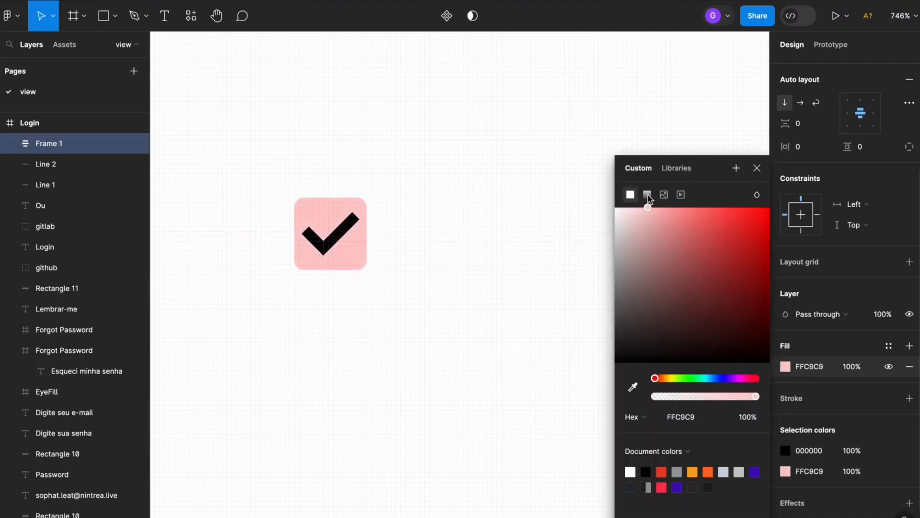
left_click(450, 184)
Set the width of the check vector inside the pink frame to 9.
left_click(342, 239)
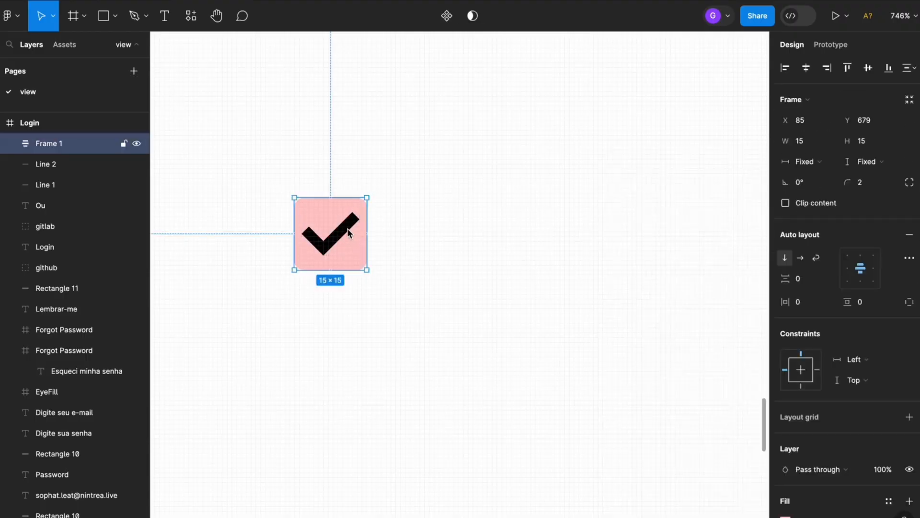
left_click(349, 233)
left_click(814, 123)
type("9")
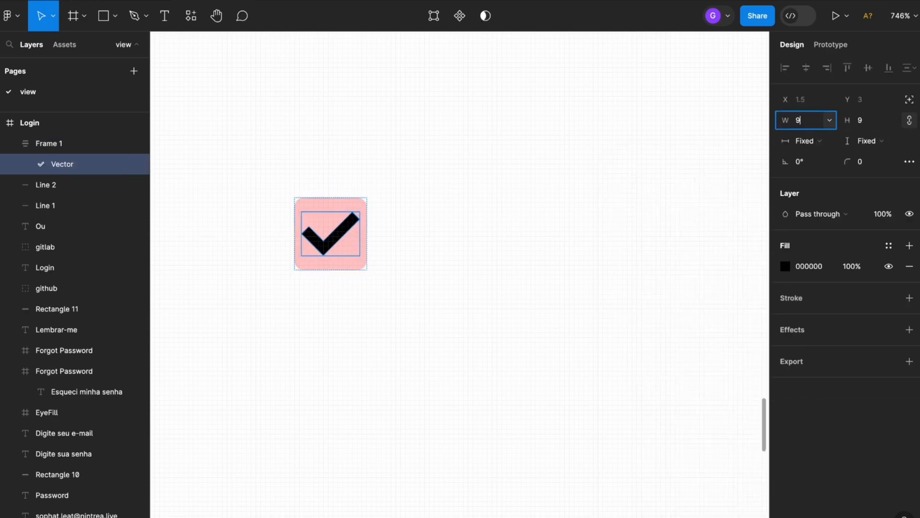
key("Return")
left_click(616, 262)
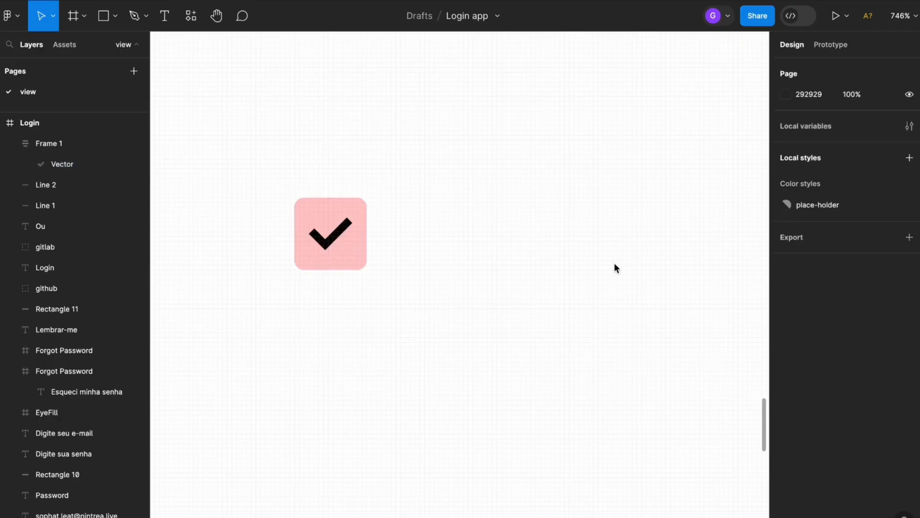
left_click(359, 205)
left_click(428, 163)
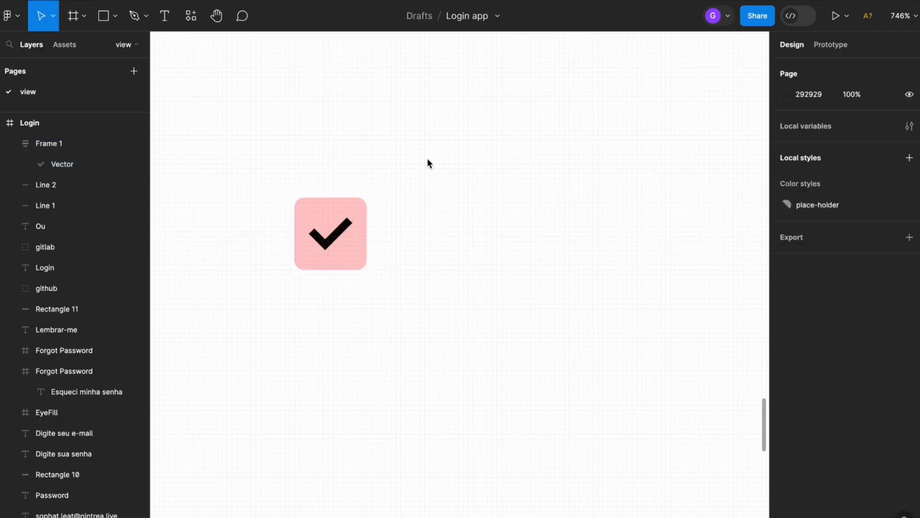
Add a black inside stroke of weight 1 to the pink frame around the check.
left_click(308, 200)
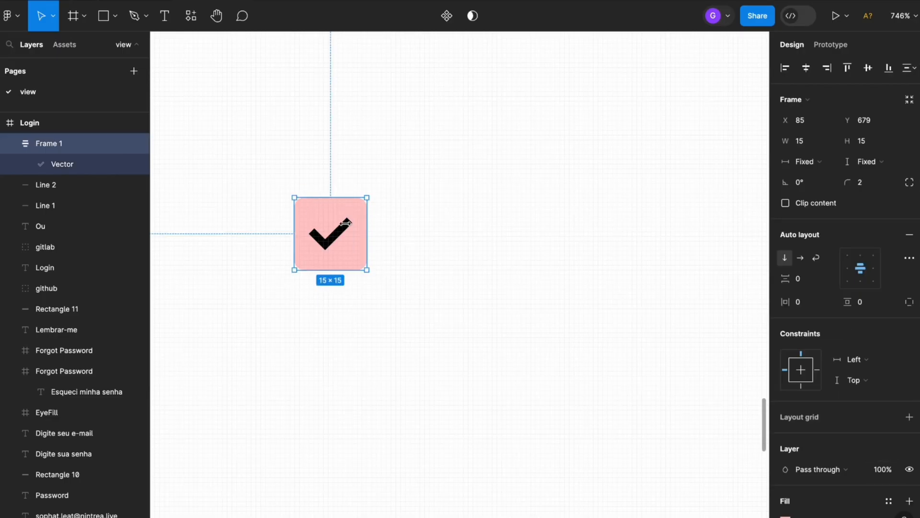
scroll(858, 380, "down", 4)
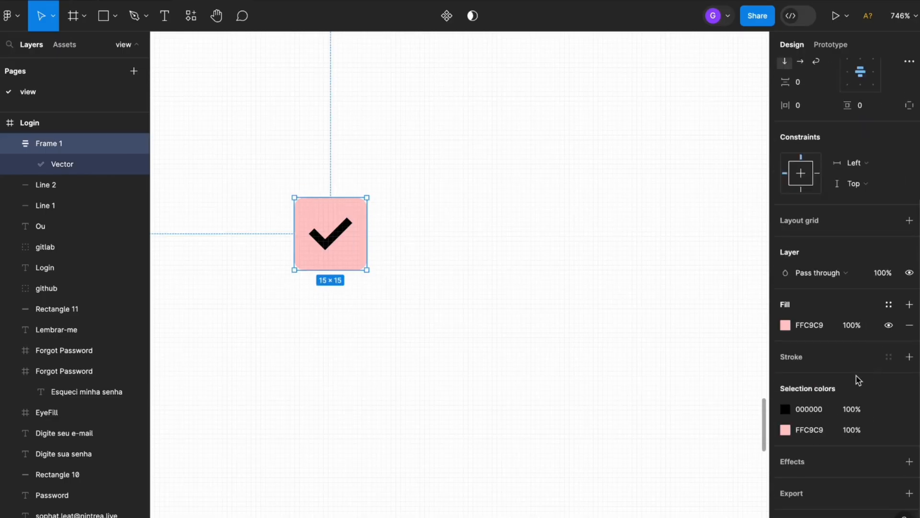
left_click(909, 357)
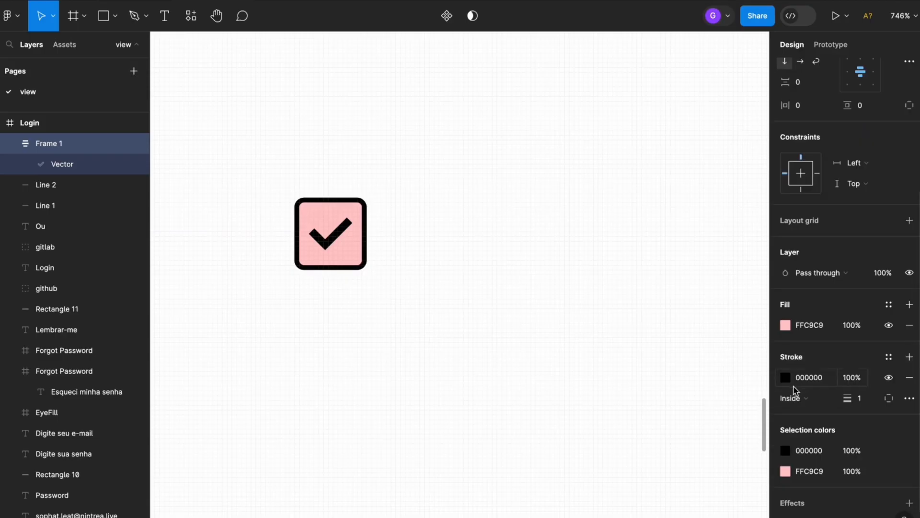
Change the check frame's stroke colour to CDD1E0, sampled from the border of the GitHub button.
scroll(395, 252, "down", 5)
scroll(401, 371, "down", 5)
scroll(336, 368, "up", 8)
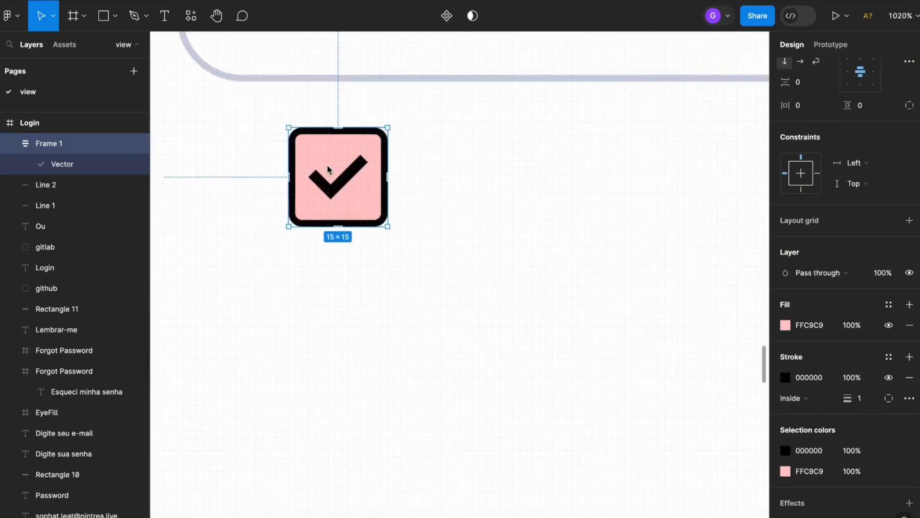
left_click_drag(336, 368, 534, 325)
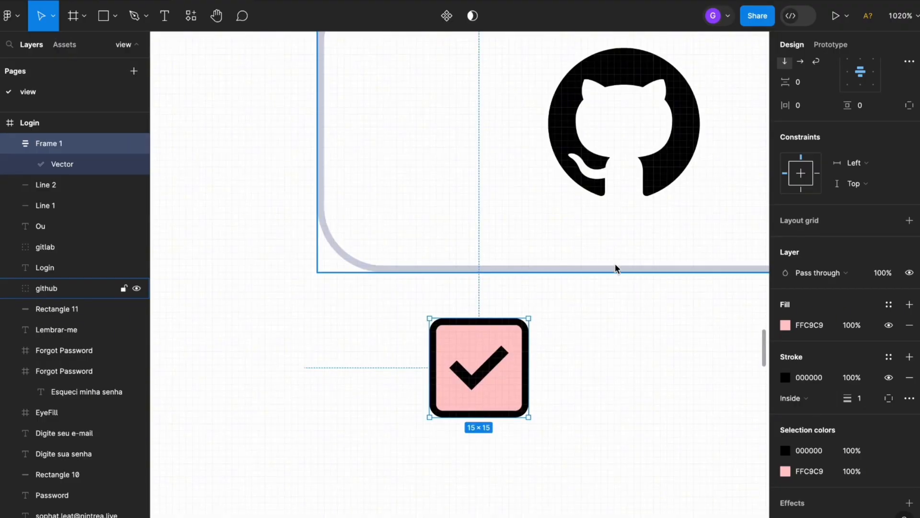
left_click(785, 378)
left_click(633, 387)
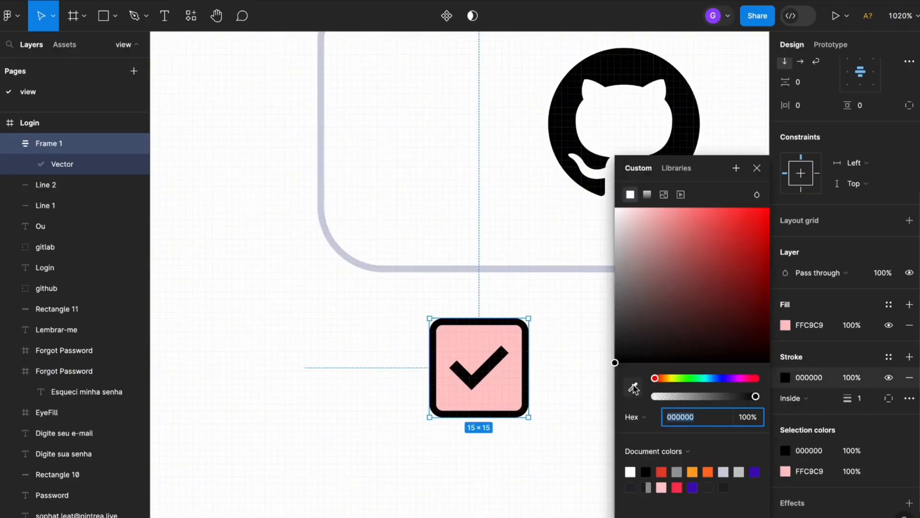
left_click(434, 268)
left_click(350, 367)
Remove the pink fill from the frame around the check.
scroll(350, 367, "down", 5)
scroll(431, 255, "down", 2)
scroll(355, 254, "up", 5)
left_click_drag(378, 260, 339, 321)
left_click_drag(458, 302, 555, 235)
scroll(396, 225, "up", 2)
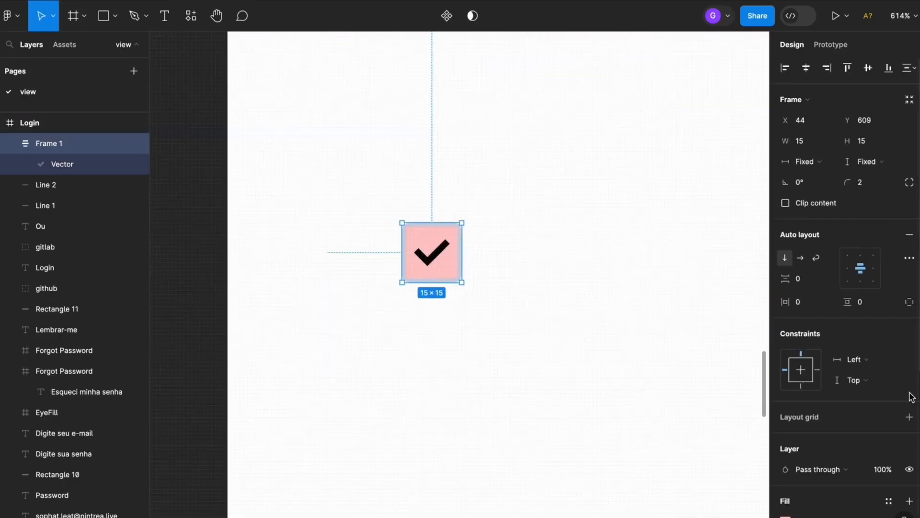
scroll(425, 257, "up", 2)
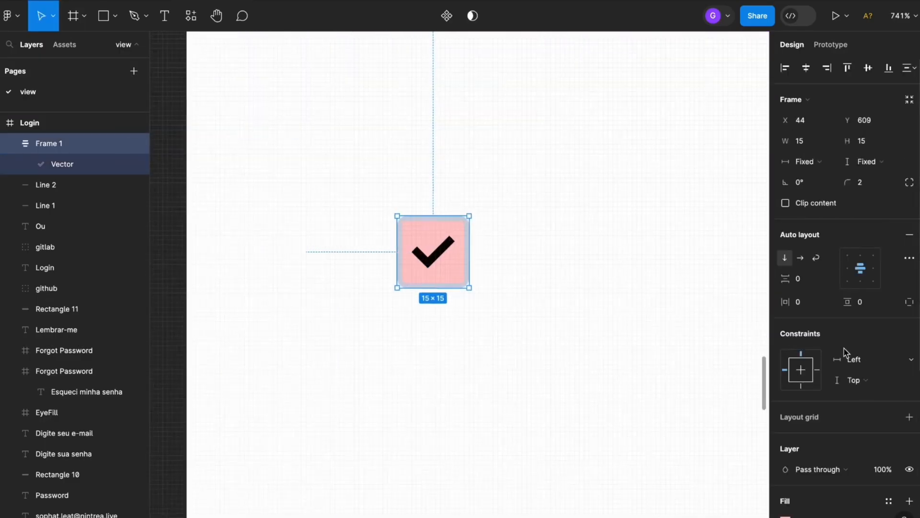
scroll(887, 288, "down", 5)
left_click(909, 263)
left_click(545, 284)
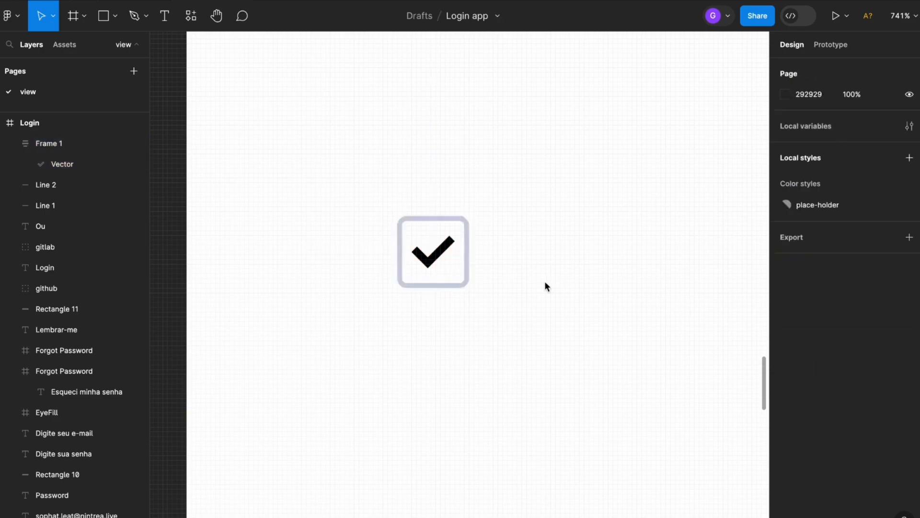
Turn the check frame into a component and add a second variant to it.
scroll(476, 281, "down", 6)
scroll(507, 294, "up", 1)
scroll(413, 321, "up", 4)
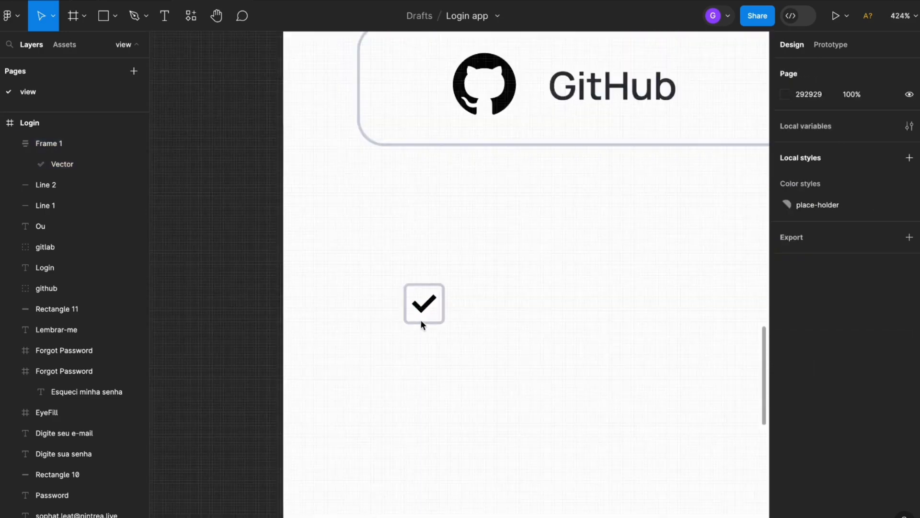
left_click(425, 306)
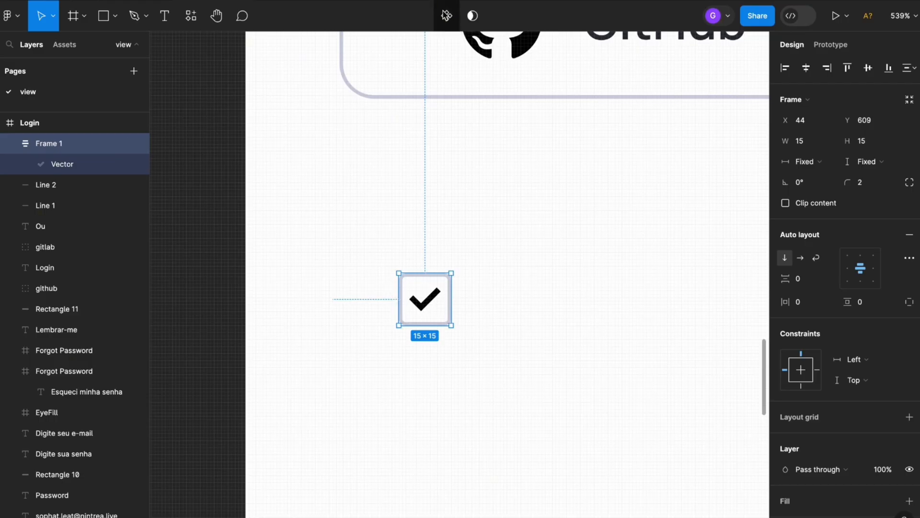
left_click(439, 20)
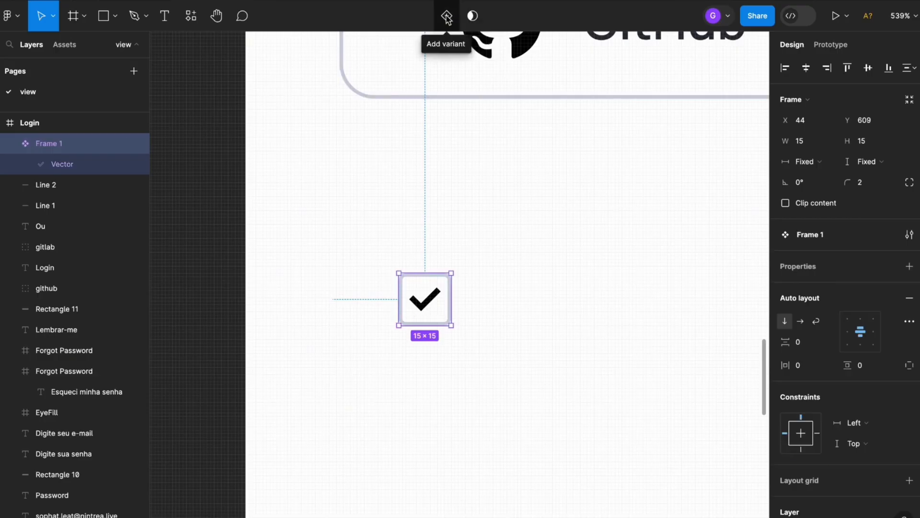
left_click(473, 17)
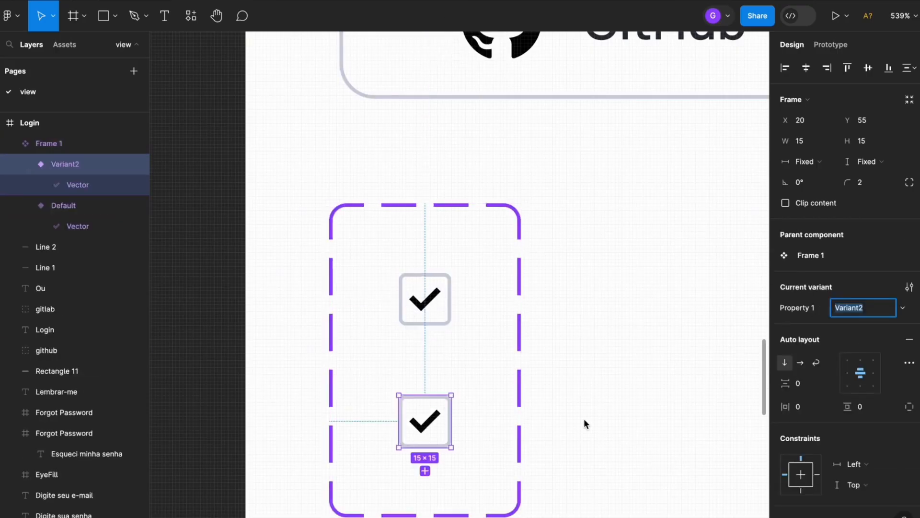
left_click(571, 378)
Set the fill opacity of the check vector in the Default variant to 0%.
scroll(552, 364, "down", 2)
scroll(551, 364, "right", 2)
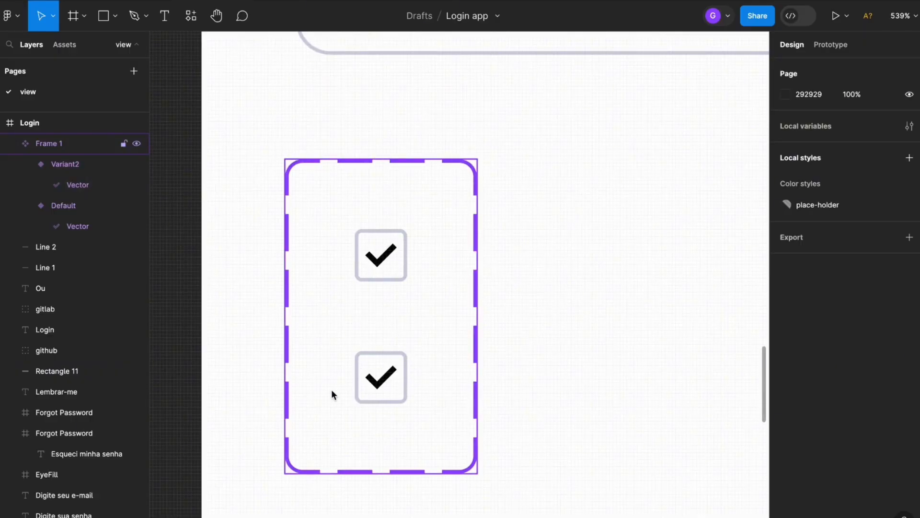
left_click(405, 267)
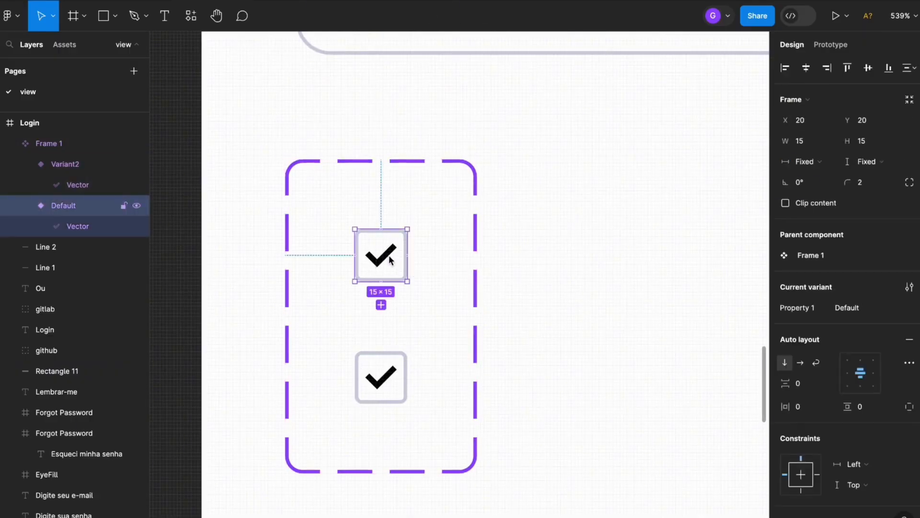
left_click(390, 261)
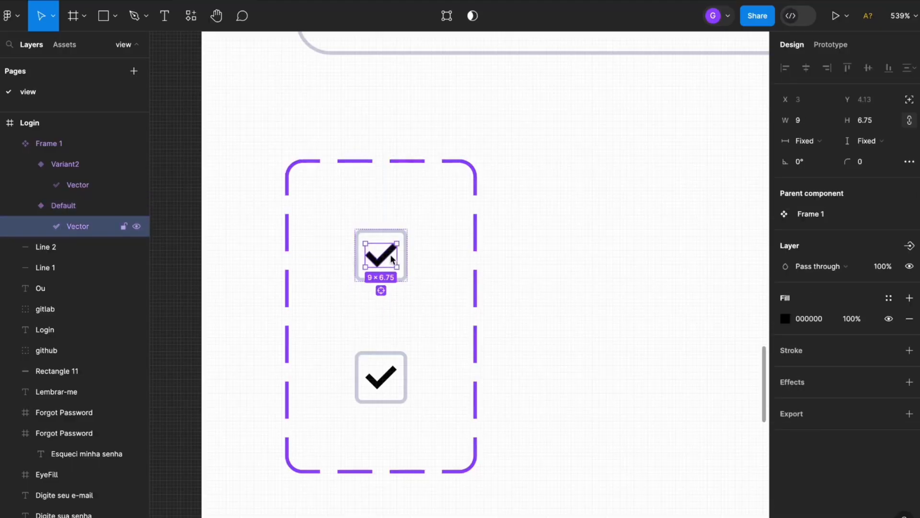
left_click(785, 318)
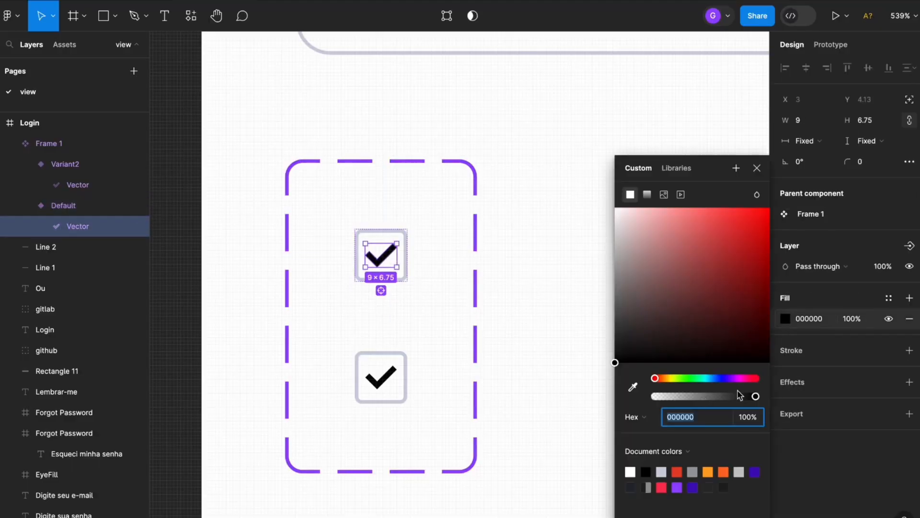
left_click_drag(755, 396, 617, 402)
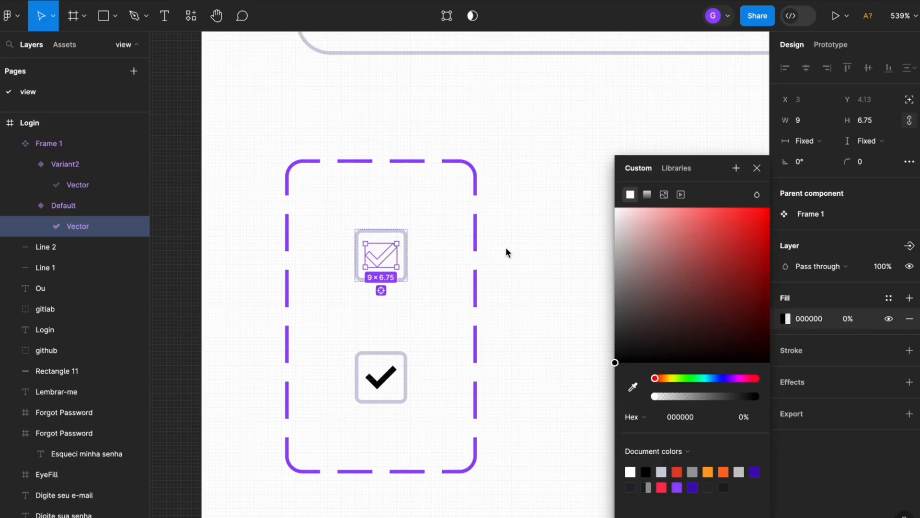
left_click(506, 251)
Add a 420AB9 fill to the Variant2 frame, sampled from the purple Login button.
scroll(528, 268, "down", 3)
scroll(527, 269, "left", 1)
left_click(423, 284)
left_click(425, 282)
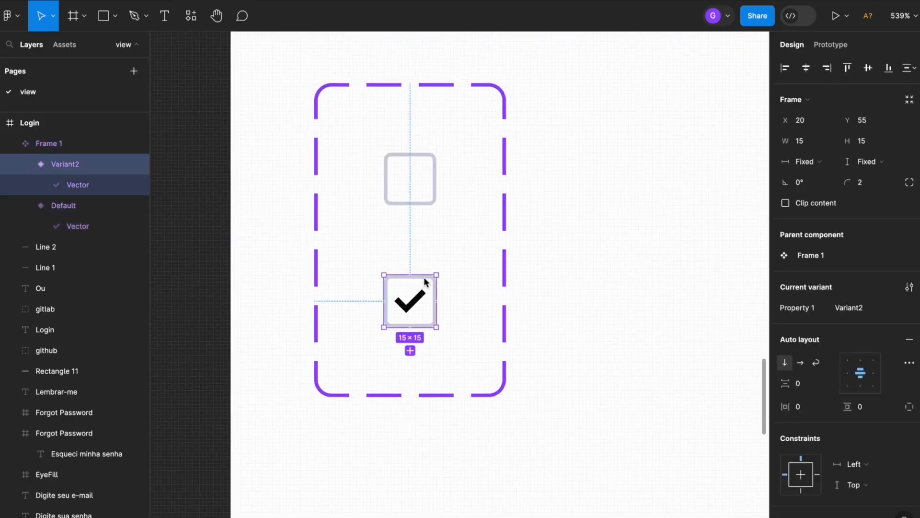
scroll(863, 297, "down", 4)
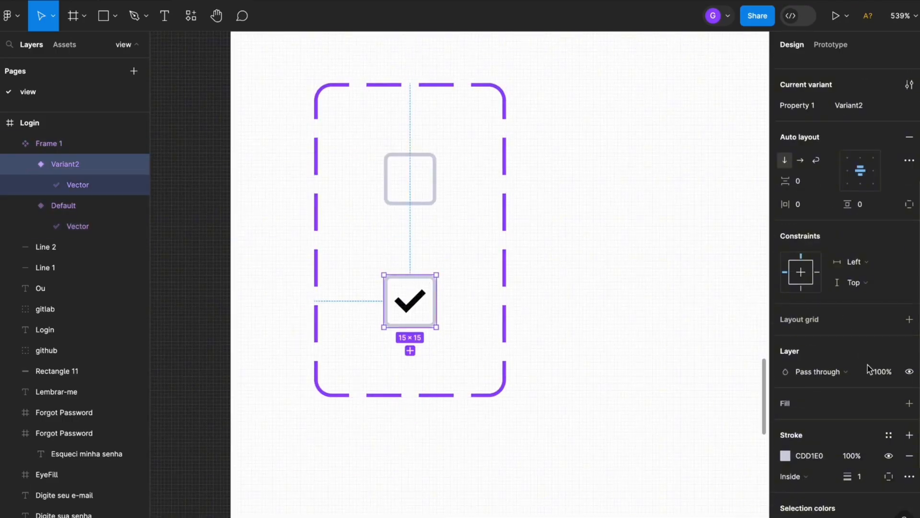
left_click(909, 403)
left_click(785, 424)
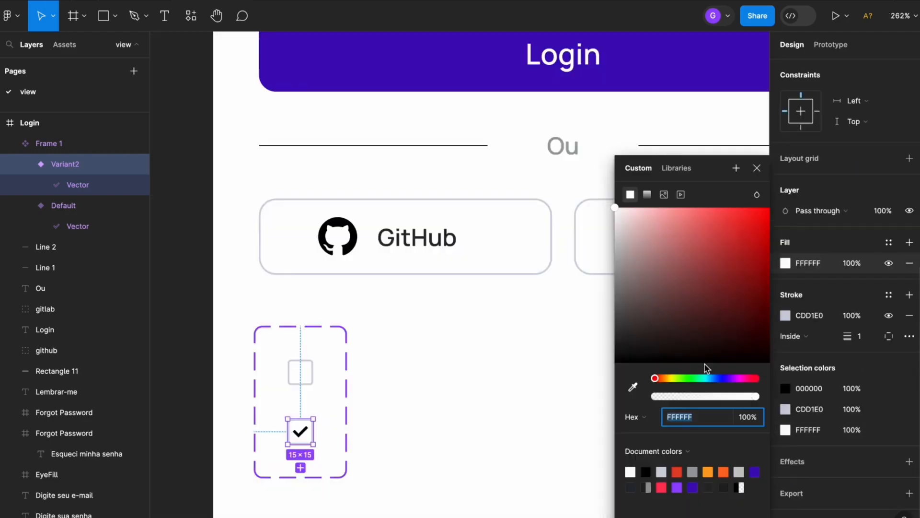
left_click(633, 386)
left_click(476, 89)
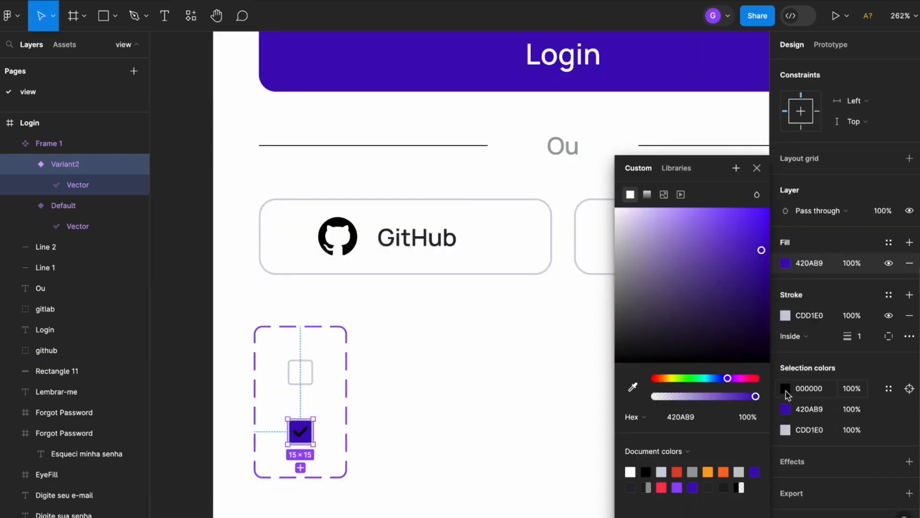
Change the Variant2 frame's stroke to the purple sampled from the Login button.
left_click(786, 390)
left_click(786, 430)
left_click(633, 386)
left_click(534, 82)
left_click(411, 443)
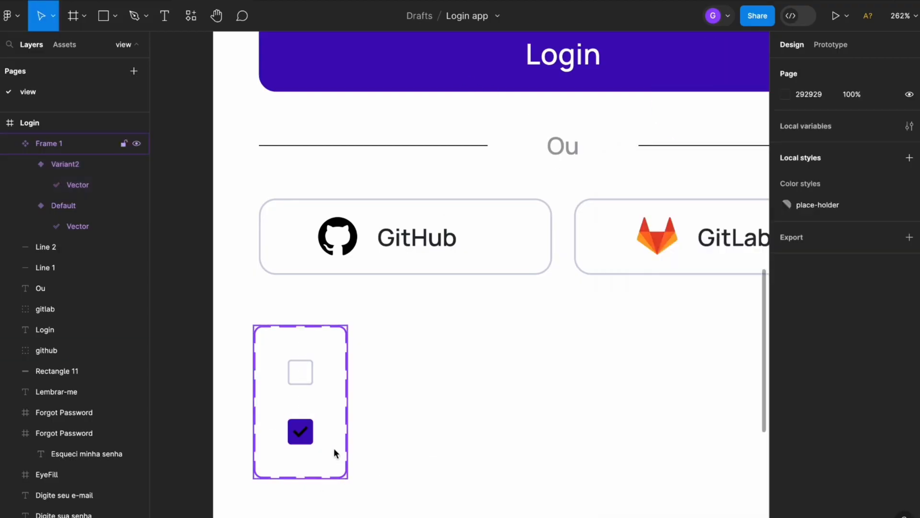
Make the check vector in Variant2 white.
left_click(302, 435)
left_click(301, 433)
left_click(786, 318)
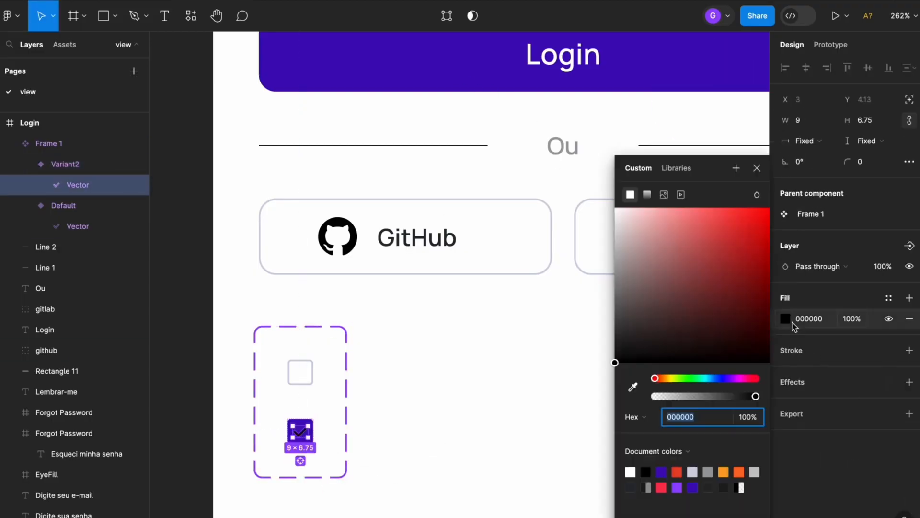
left_click(630, 471)
left_click(464, 428)
Create a prototype connection from the Default variant to Variant2 that changes the state on click.
scroll(334, 434, "up", 3)
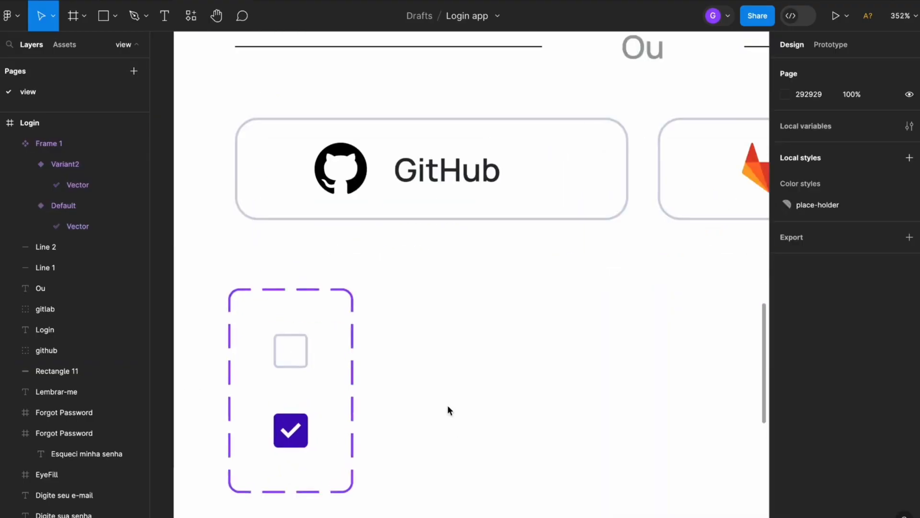
scroll(559, 278, "down", 3)
scroll(389, 261, "up", 2)
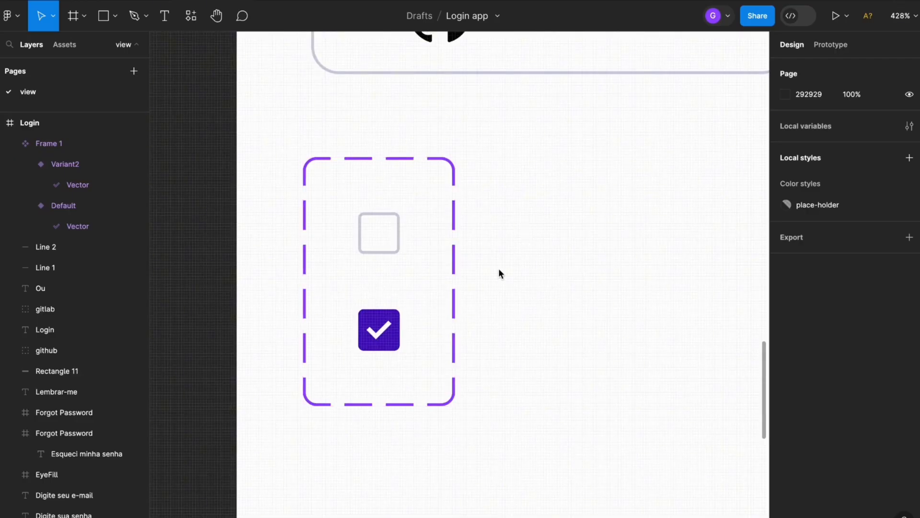
scroll(508, 262, "right", 2)
left_click(335, 251)
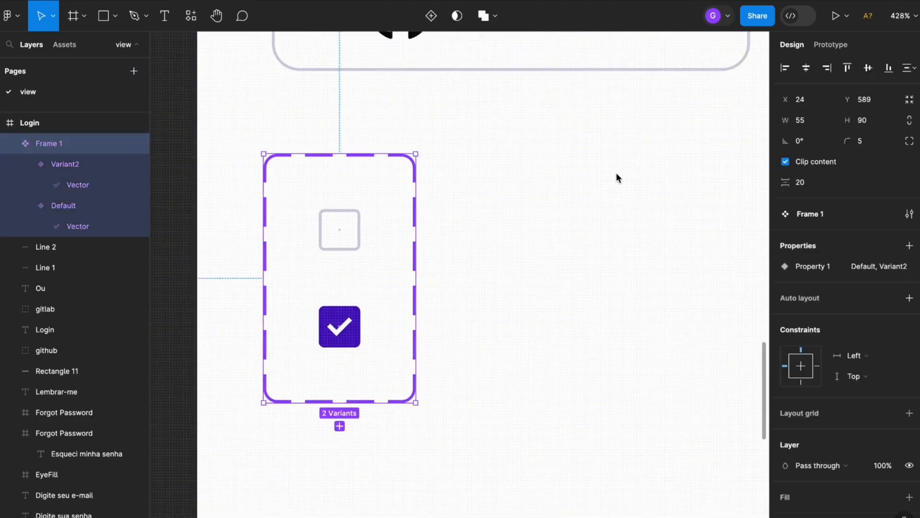
left_click(845, 46)
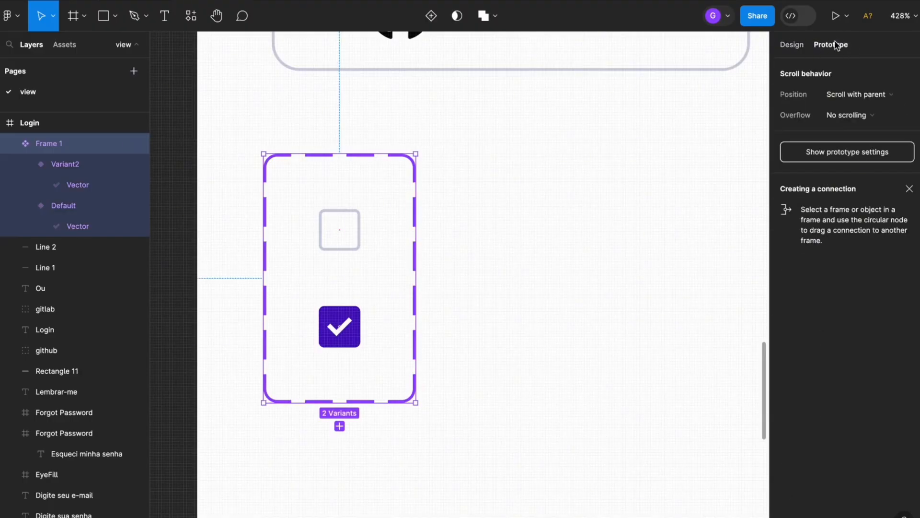
left_click(335, 209)
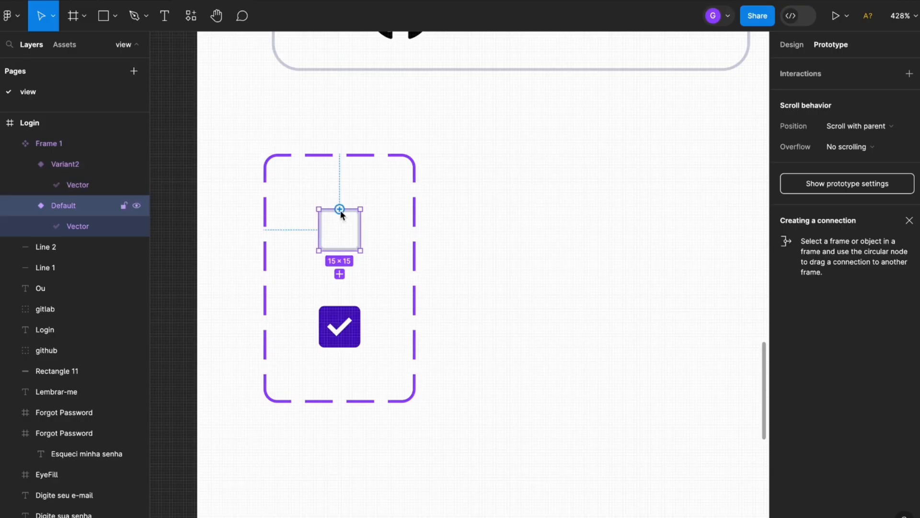
left_click_drag(340, 209, 351, 334)
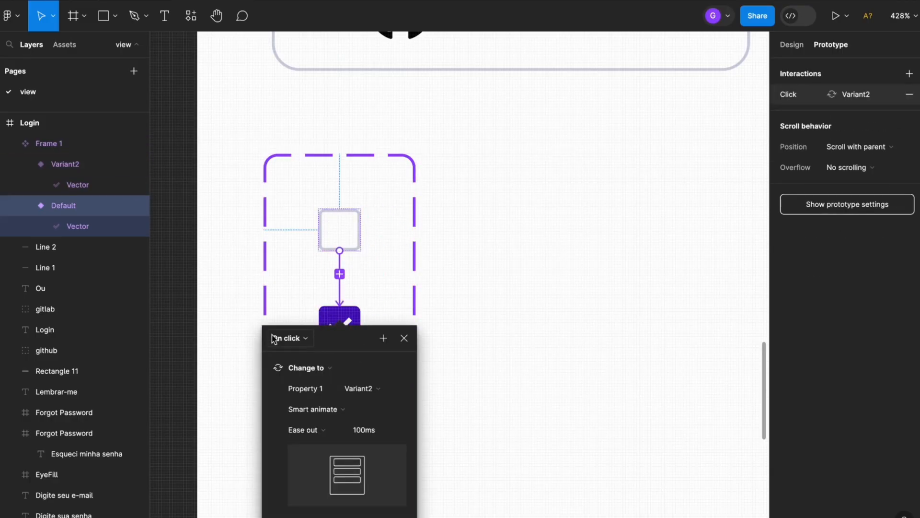
Review the trigger, animation type and duration of the connection from Default to Variant2.
left_click(303, 340)
left_click(307, 342)
left_click(314, 415)
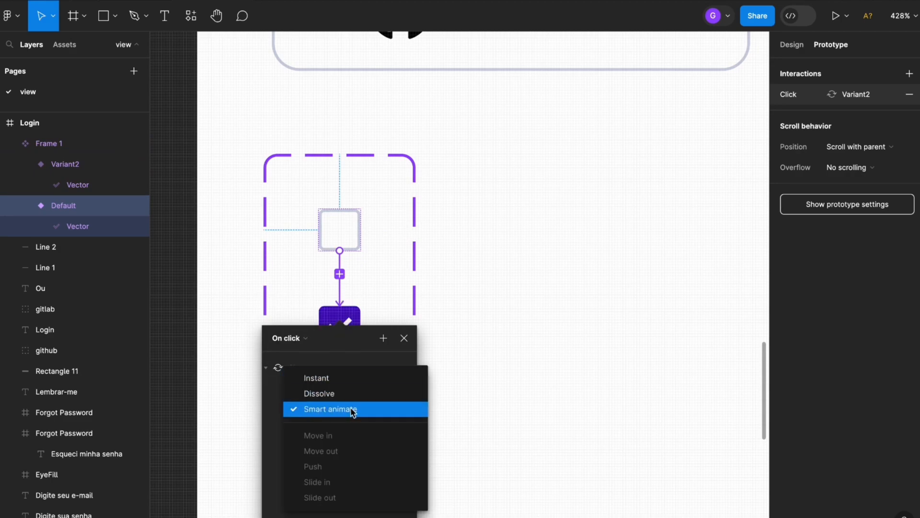
left_click(310, 411)
left_click(360, 438)
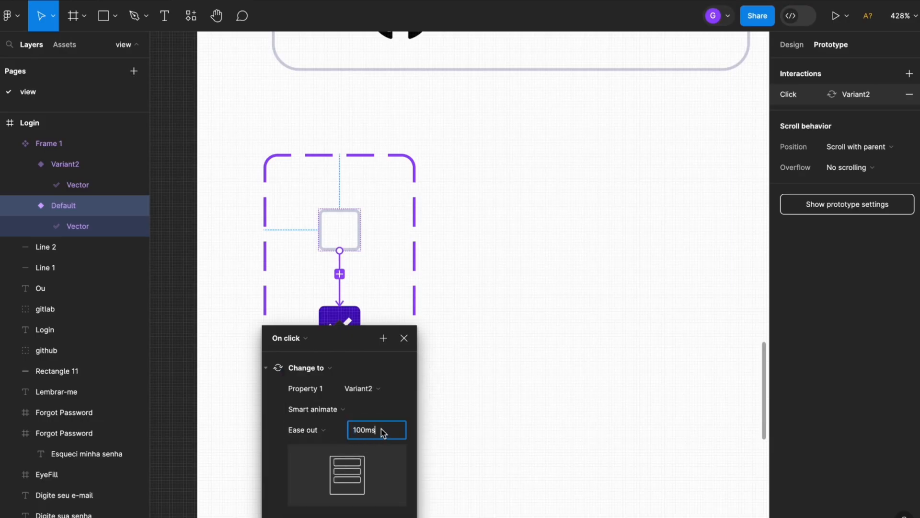
left_click(375, 315)
Connect Variant2 back to the Default variant with an on-click change, and return the component set to design mode.
left_click(352, 317)
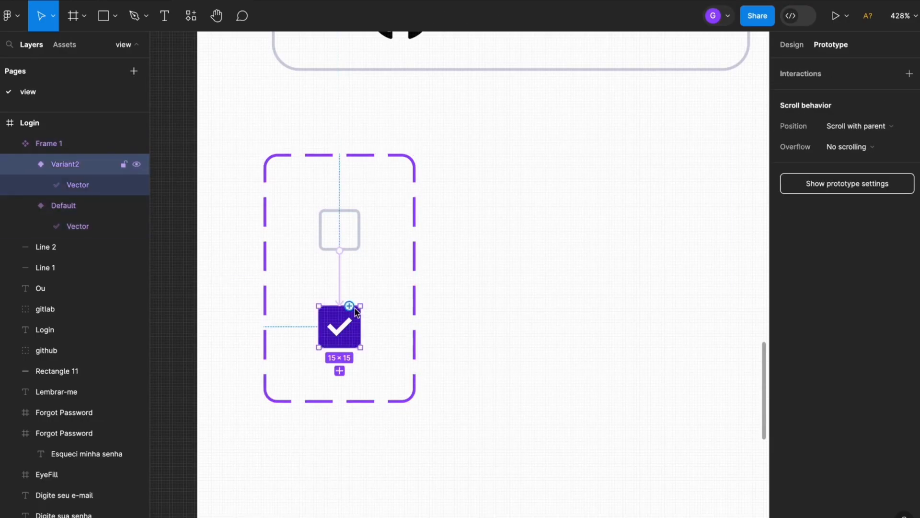
left_click_drag(360, 326, 358, 237)
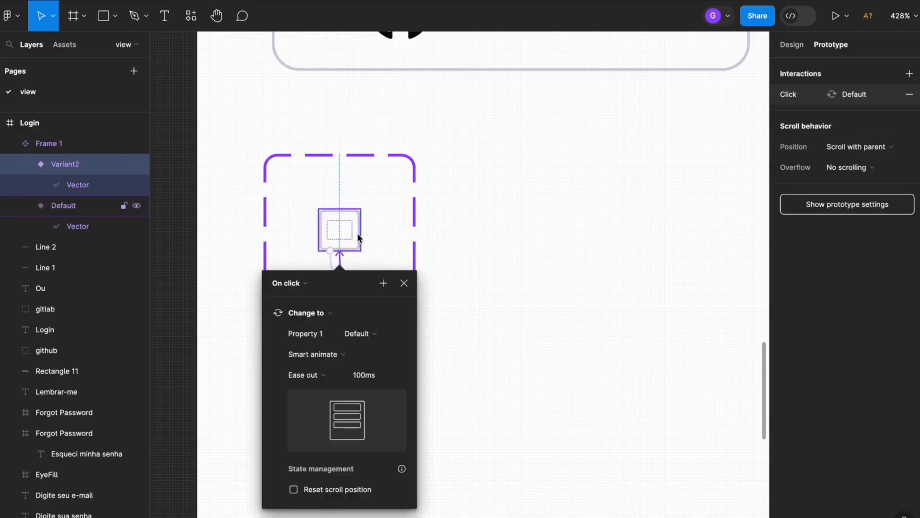
left_click(404, 282)
left_click(555, 235)
left_click(329, 156)
scroll(329, 156, "down", 3)
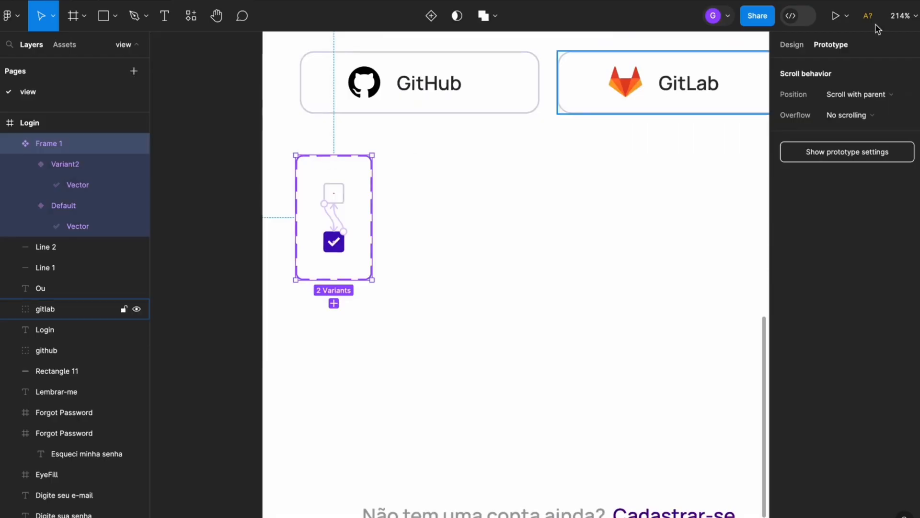
left_click(793, 45)
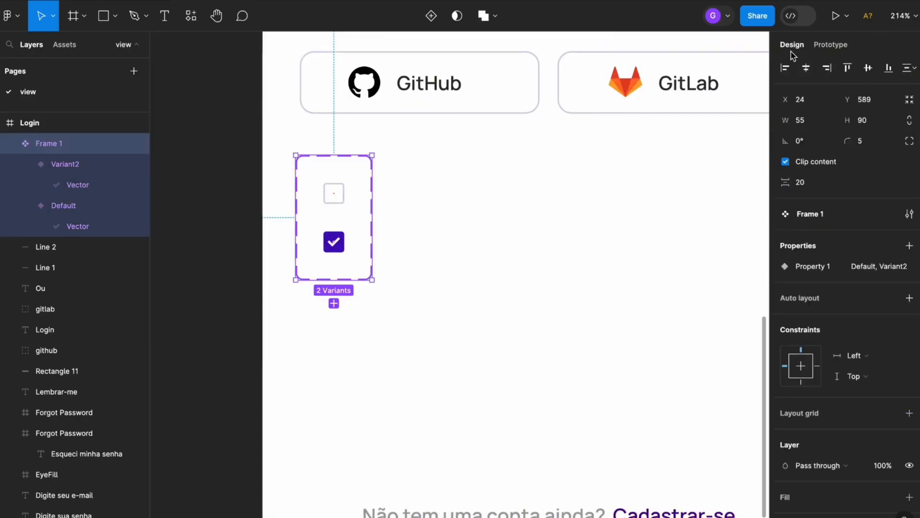
scroll(539, 291, "left", 3)
scroll(539, 291, "up", 2)
left_click_drag(511, 236, 609, 270)
key("super+z")
left_click_drag(532, 273, 551, 282)
key("super+z")
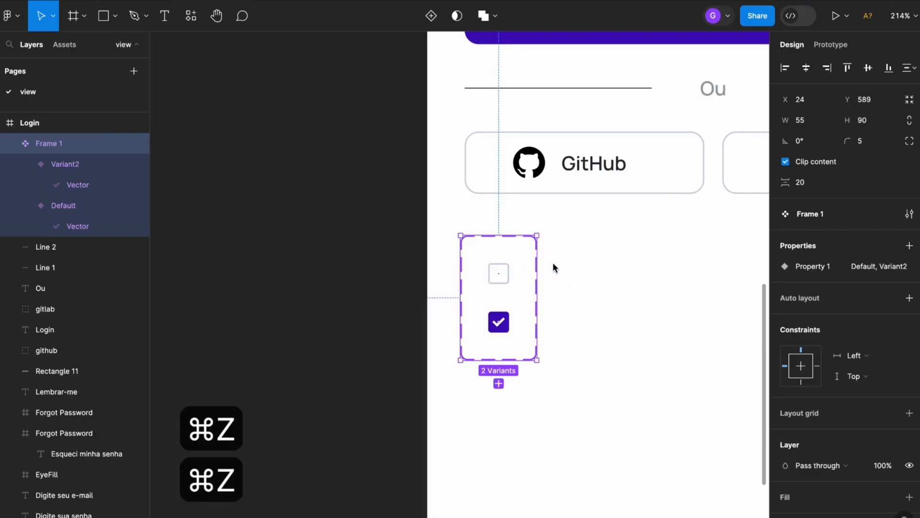
key("super+z")
Move the checkbox component set out of the Login frame onto the empty canvas beside it and rename it Checkbox.
left_click_drag(365, 110, 354, 107)
double_click(328, 65)
type("Chec")
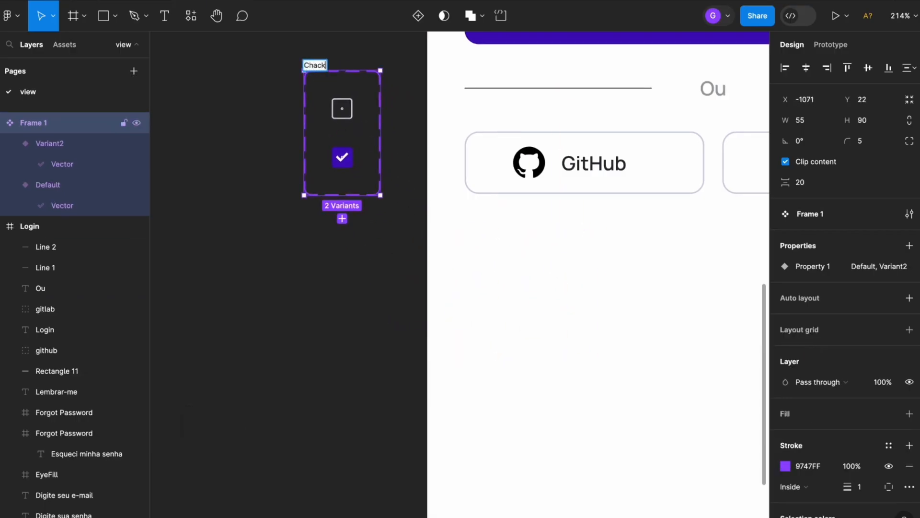
type("kbox")
key("Return")
left_click(325, 329)
Reposition the Checkbox component set higher on the canvas, beside the Login frame's Email and Password fields.
scroll(324, 329, "up", 5)
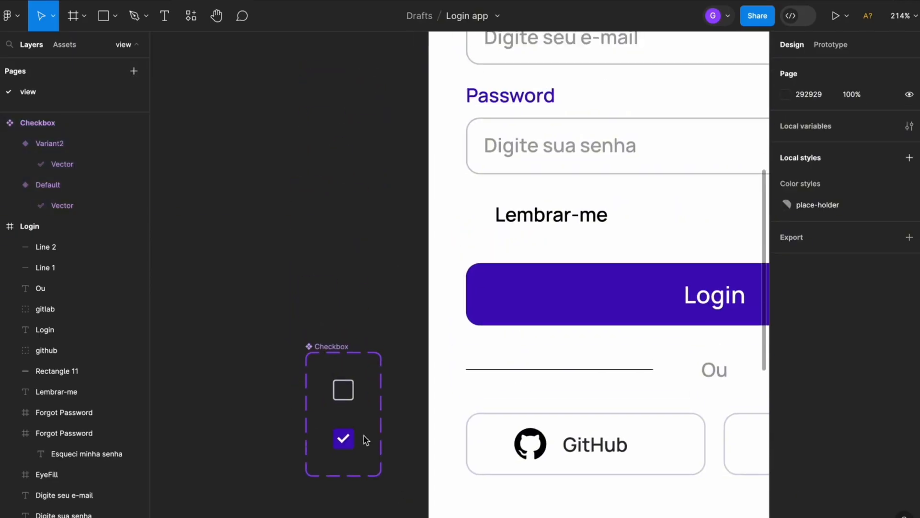
left_click_drag(323, 348, 304, 133)
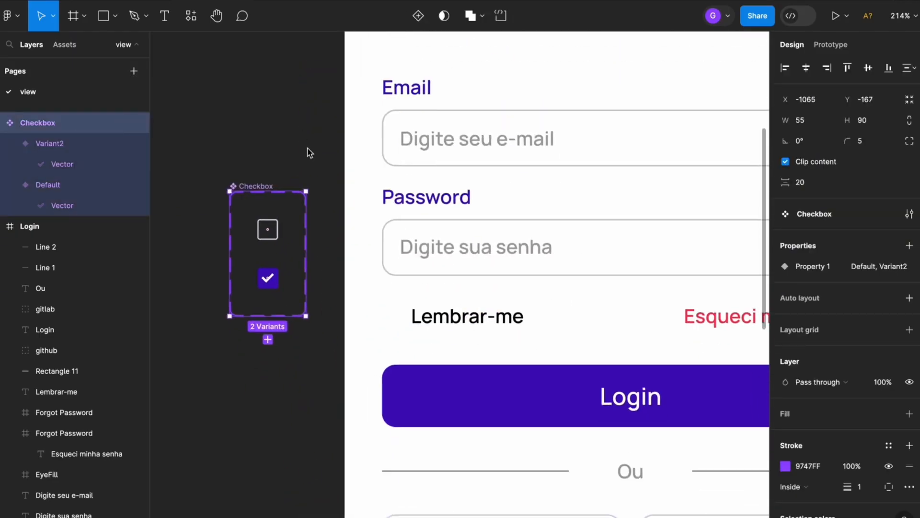
left_click_drag(257, 185, 236, 103)
left_click_drag(363, 249, 270, 343)
scroll(335, 306, "down", 3)
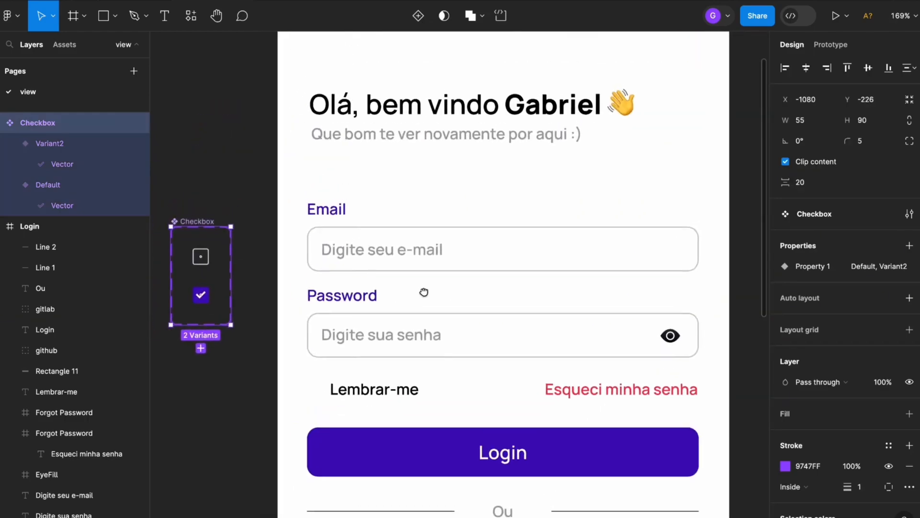
Place an instance of the local Checkbox component directly before the "Lembrar-me" text and align it vertically with the text.
left_click(71, 47)
key("Escape")
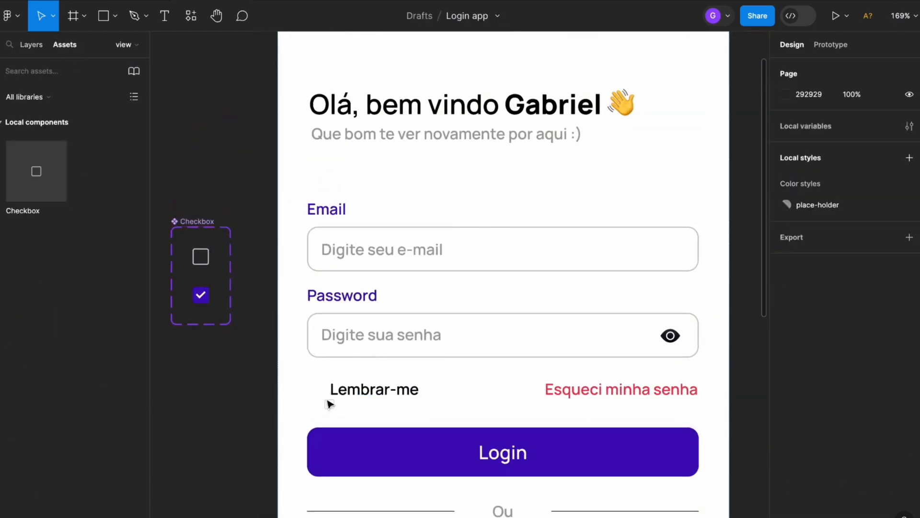
left_click_drag(319, 391, 320, 392)
scroll(319, 391, "up", 5)
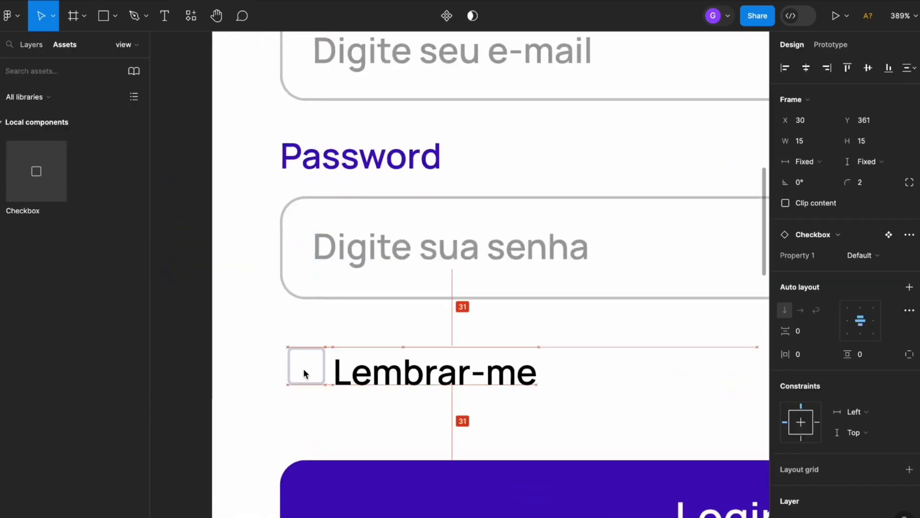
left_click_drag(300, 372, 300, 375)
scroll(300, 373, "down", 6)
scroll(288, 336, "down", 1)
left_click(216, 387)
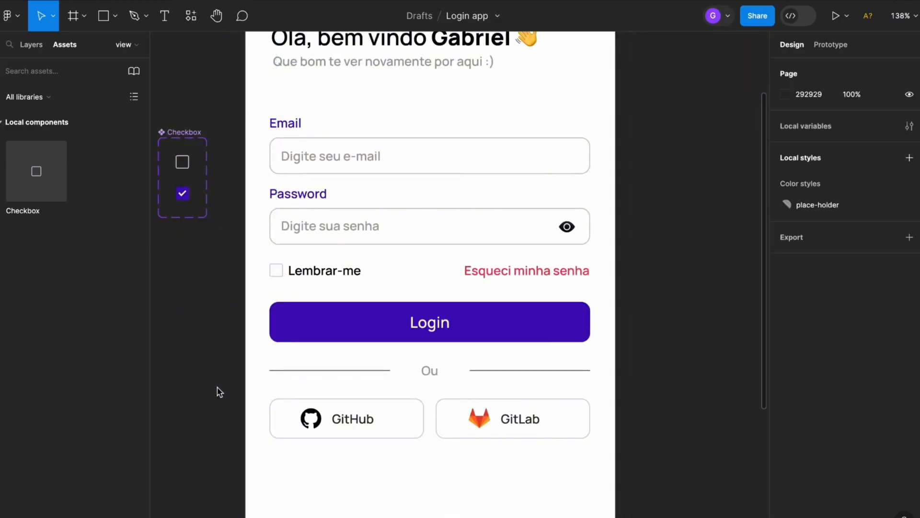
Present the Login frame as a prototype and toggle the "Lembrar-me" checkbox several times to test its interaction.
scroll(383, 232, "up", 3)
left_click(345, 84)
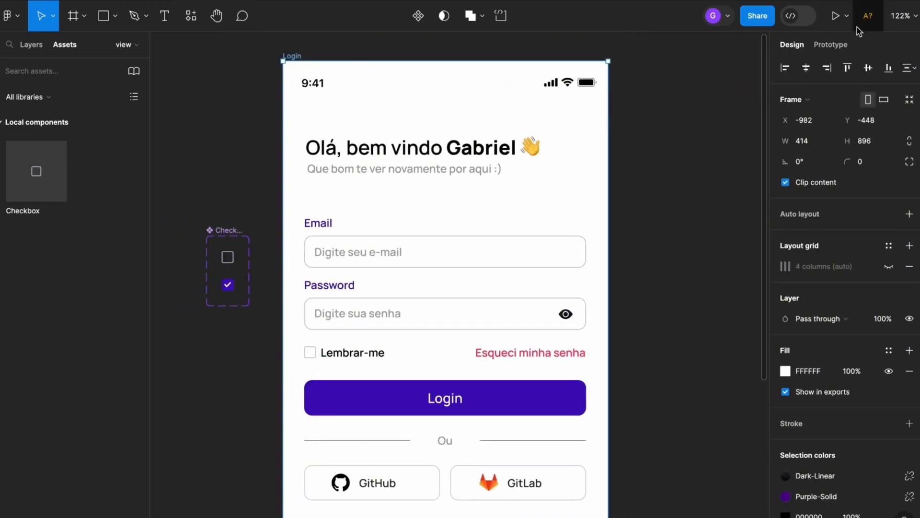
left_click(837, 17)
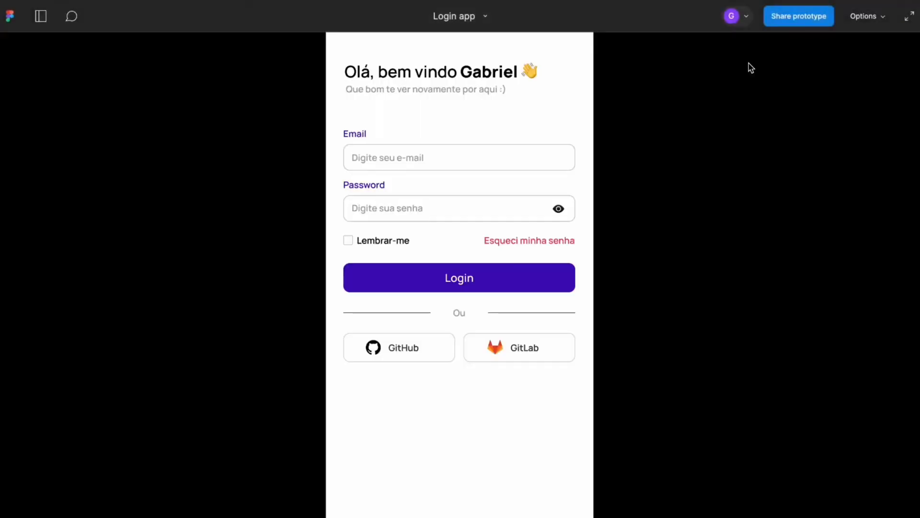
left_click(348, 241)
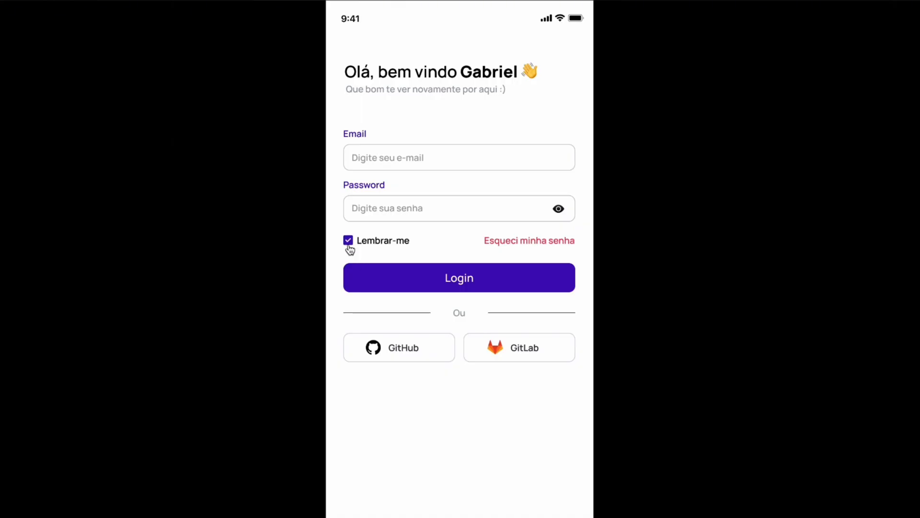
left_click(350, 245)
left_click(350, 245)
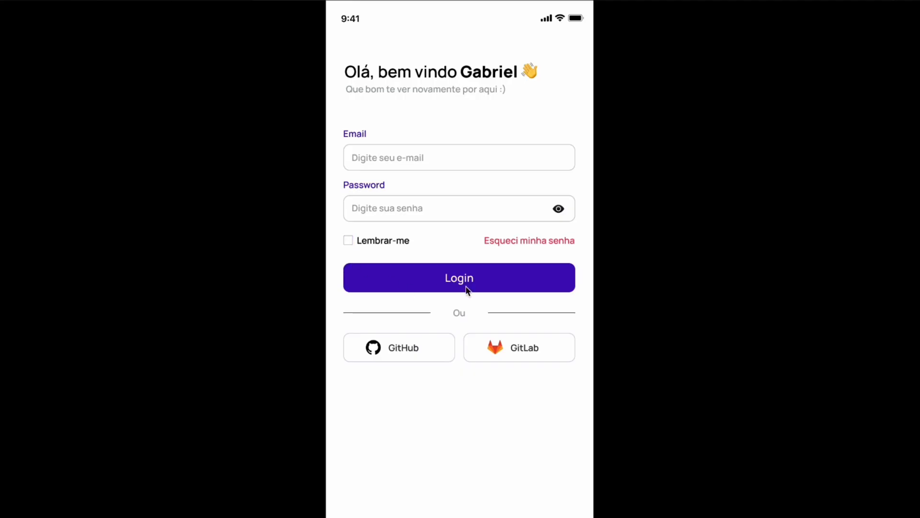